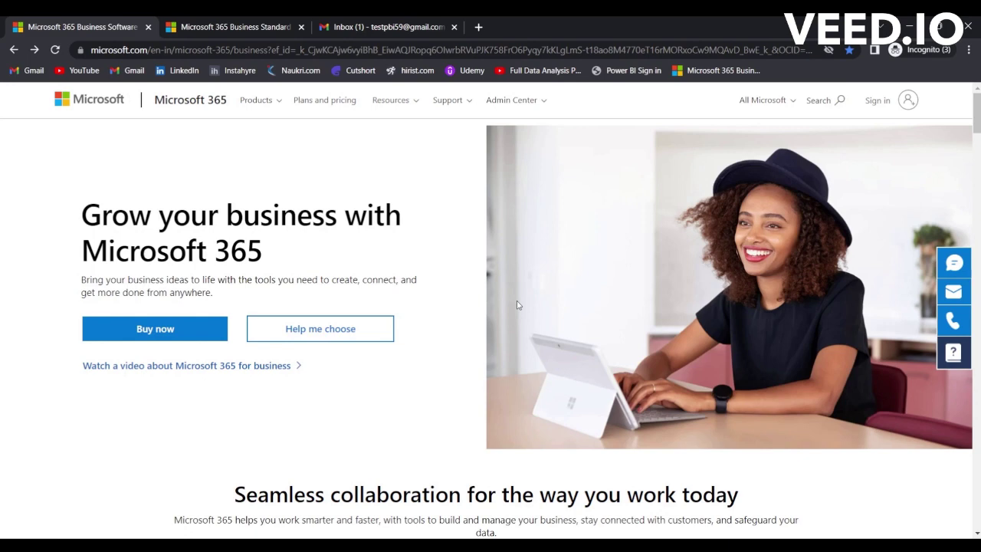
Scroll to the plan cards and switch to the Business Standard 'Try free for one month' signup tab
scroll(518, 305, "down", 2)
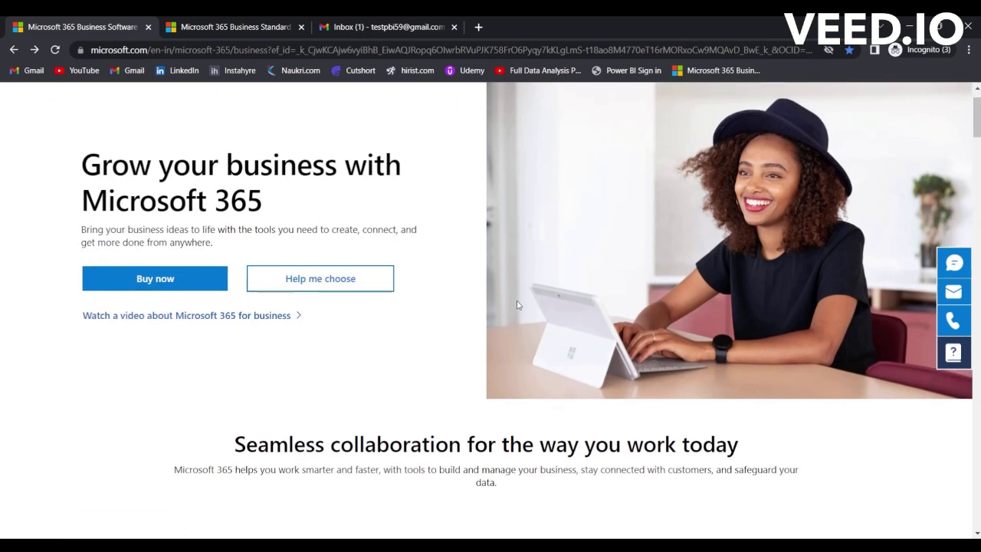
scroll(544, 145, "up", 2)
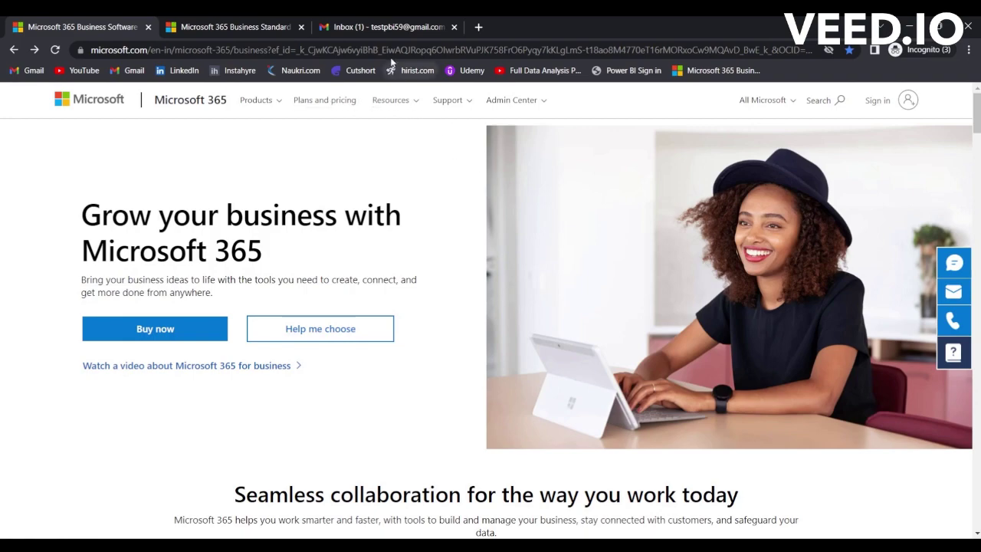
scroll(431, 384, "down", 7)
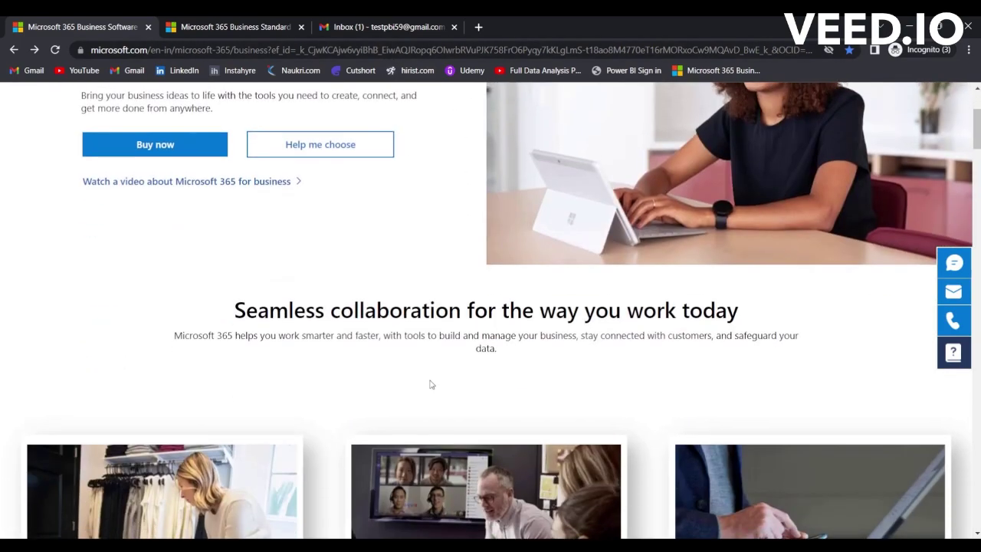
scroll(430, 384, "down", 7)
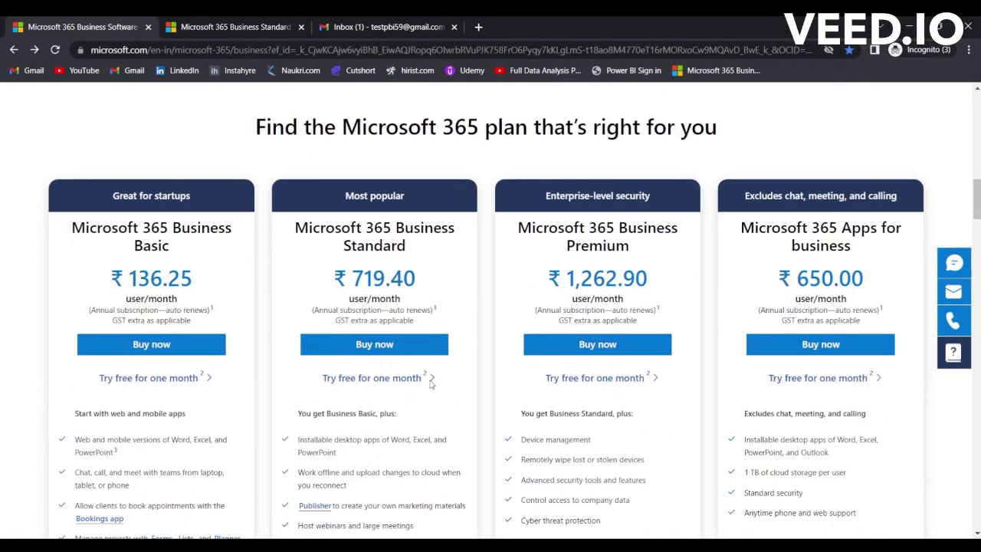
scroll(430, 384, "down", 1)
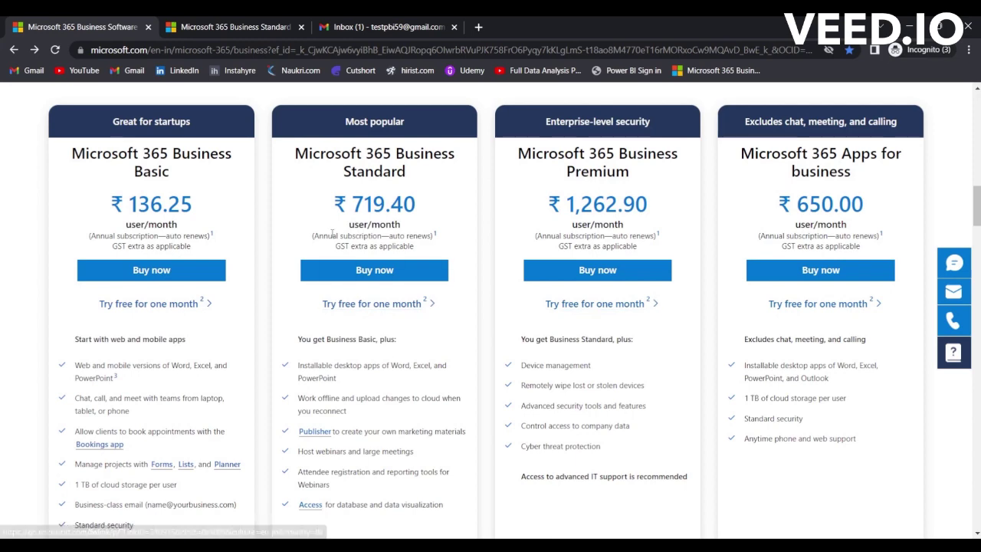
left_click(244, 27)
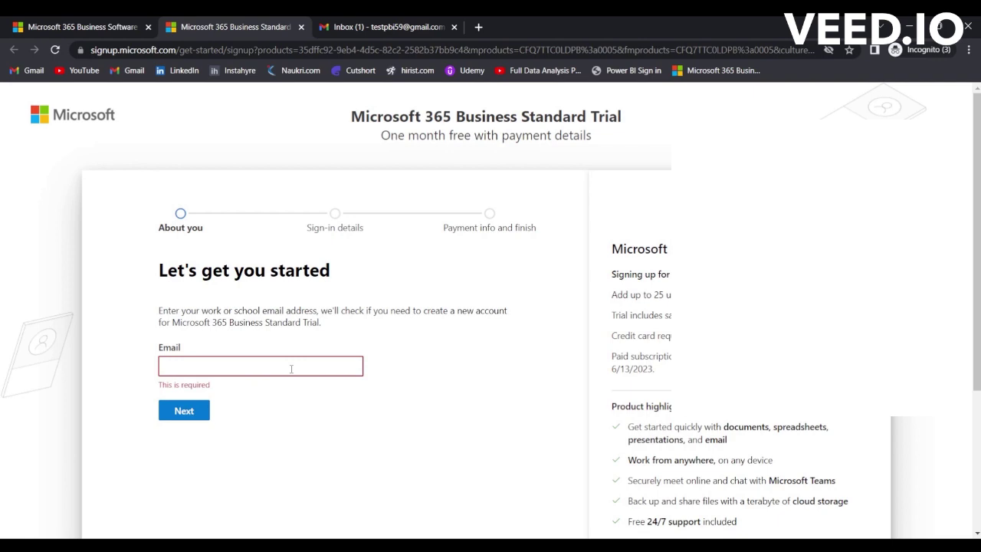
Look up the signed-in Gmail address and submit it as the trial signup email
left_click(389, 27)
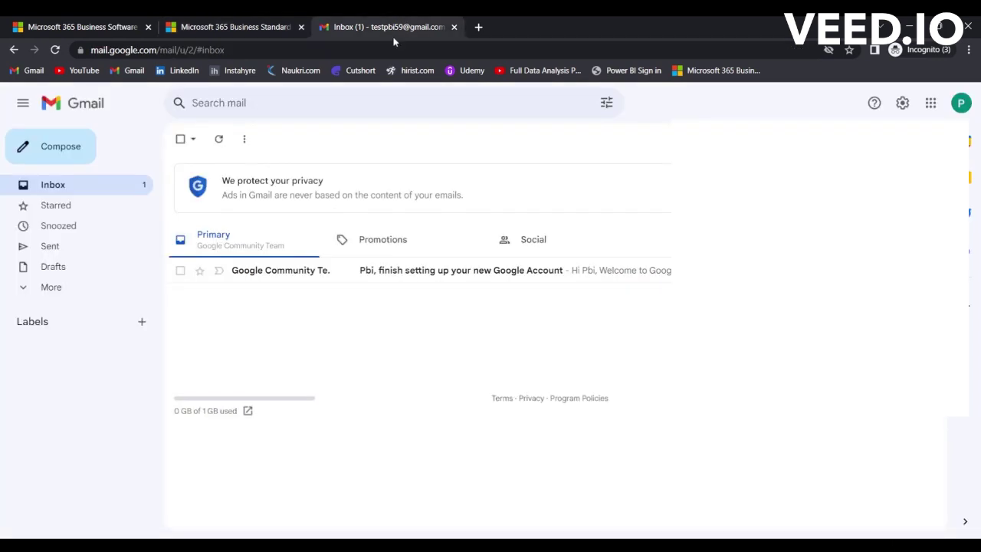
left_click(962, 104)
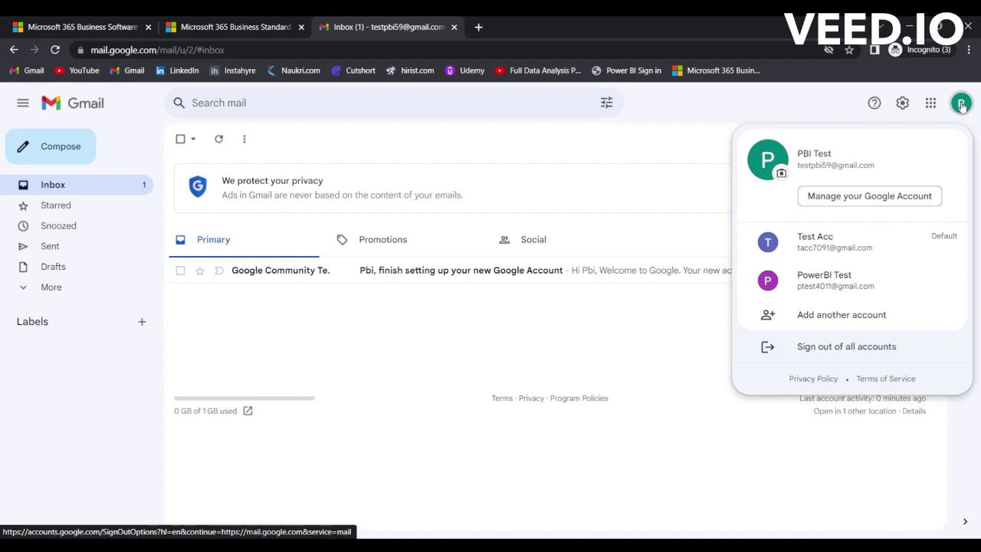
left_click(264, 25)
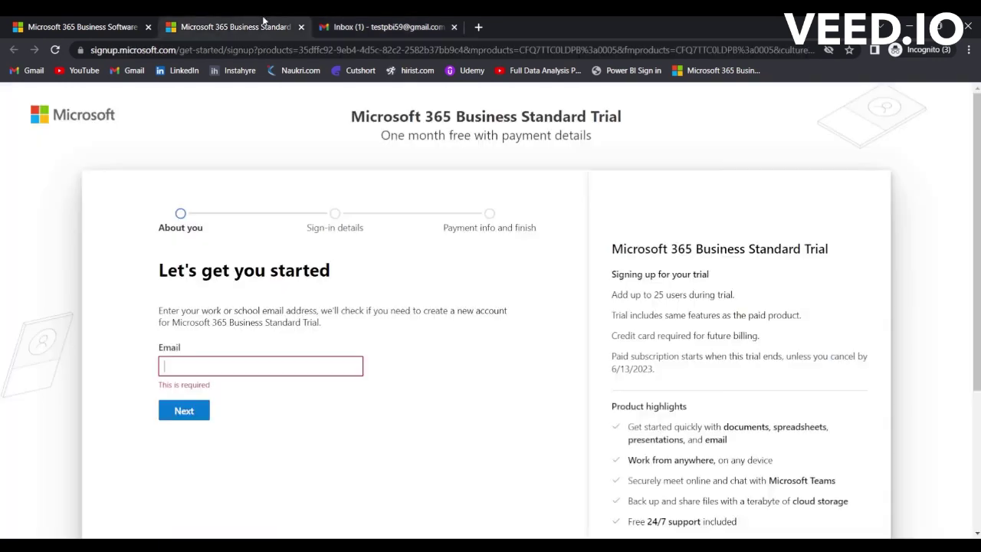
left_click(253, 366)
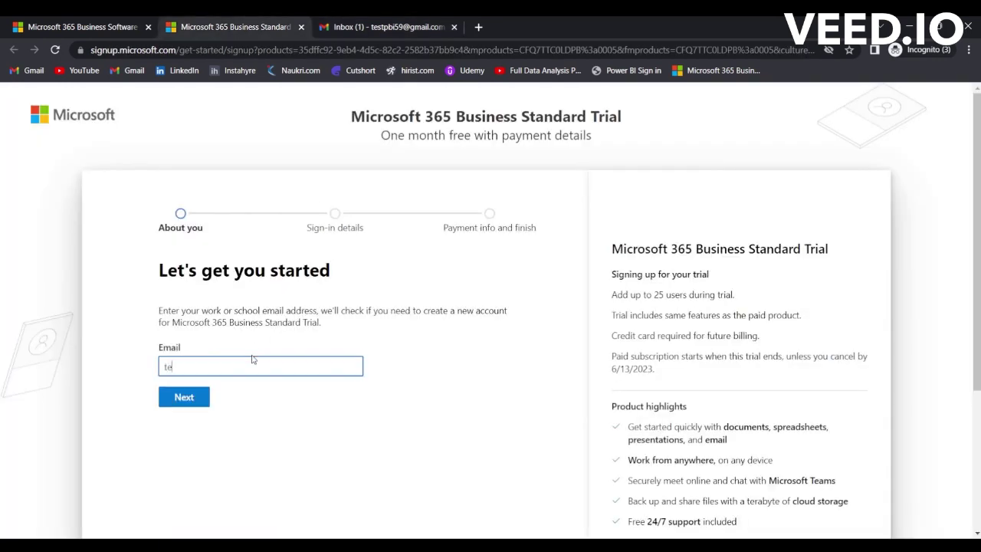
left_click(197, 400)
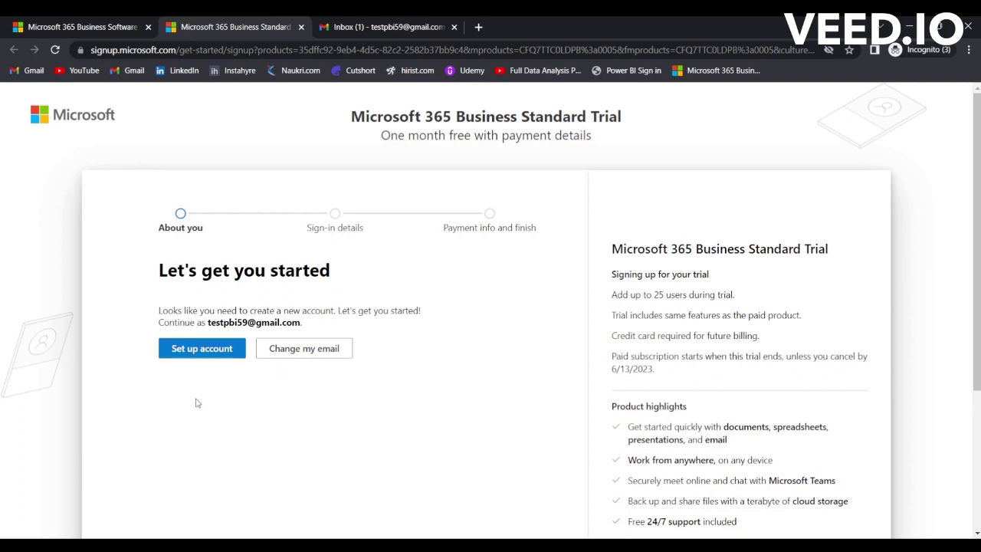
Start account setup and fill in the first name and surname, correcting the invalid first name
left_click(206, 358)
scroll(206, 357, "down", 1)
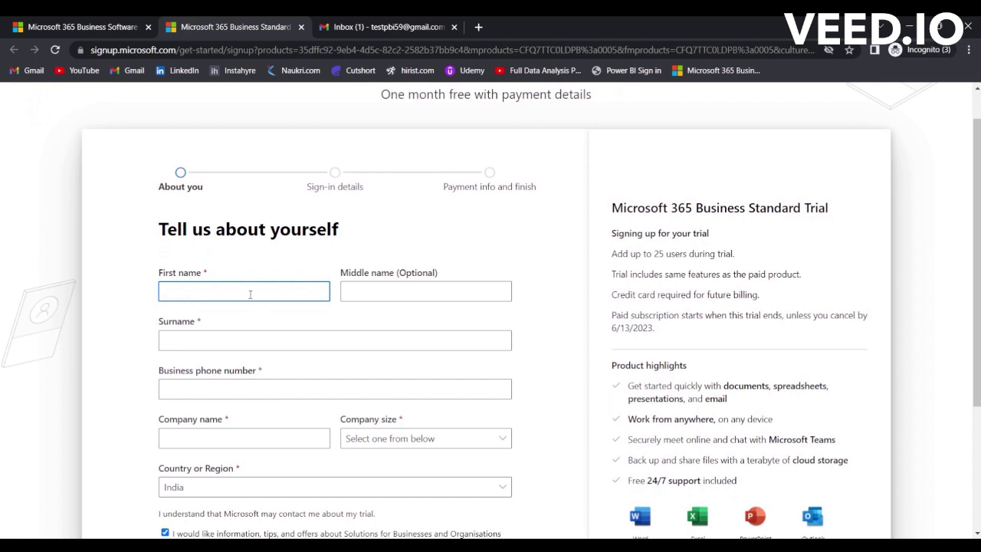
type("Test")
key("Tab")
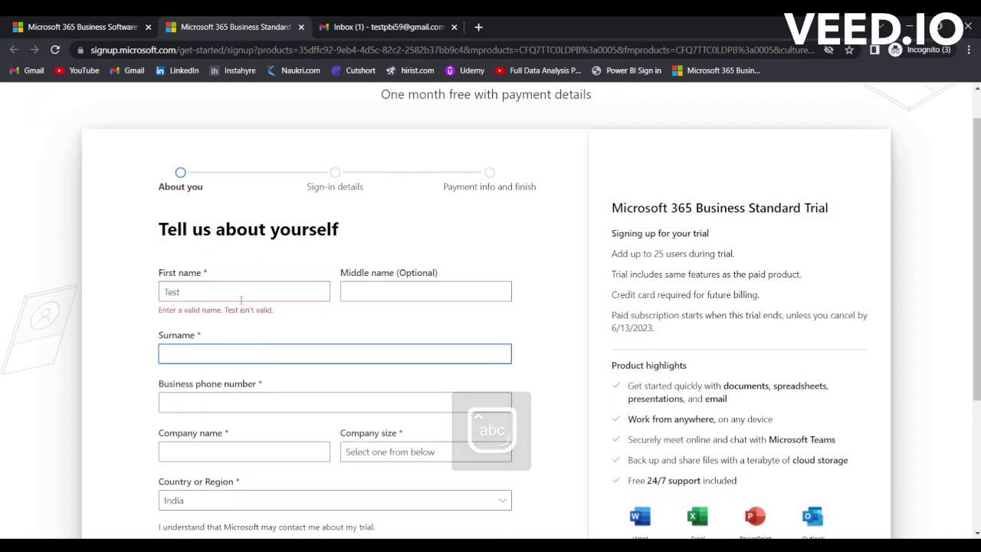
left_click(240, 294)
type("1")
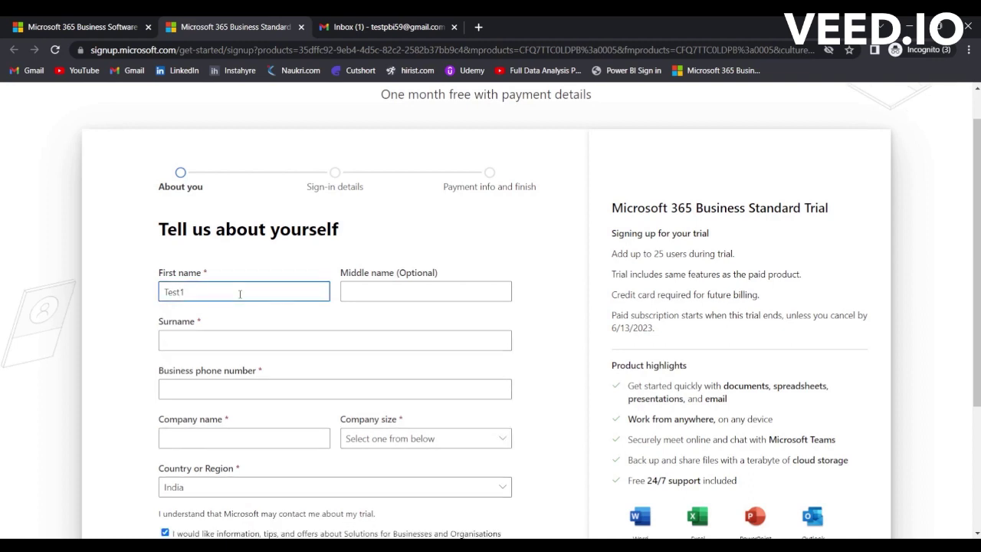
left_click(228, 344)
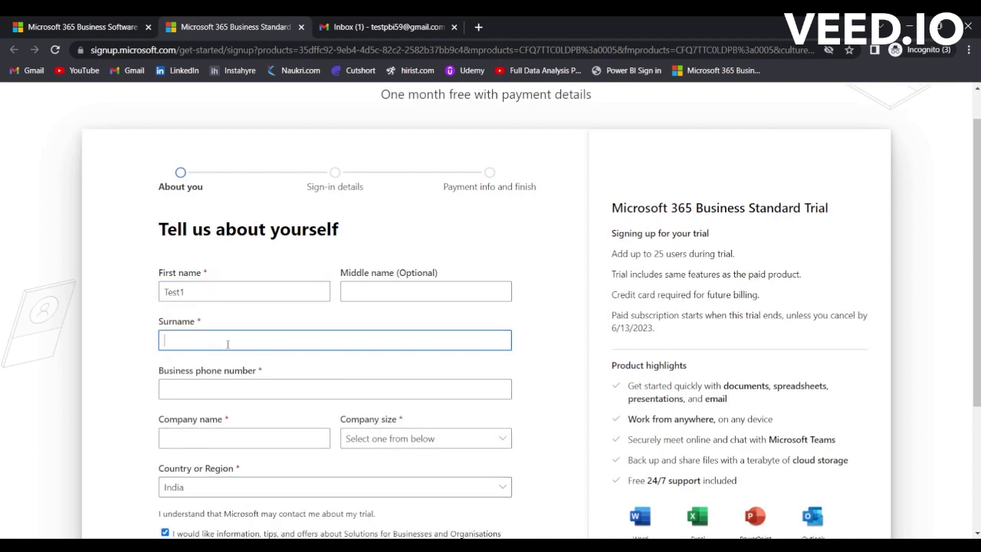
type("P")
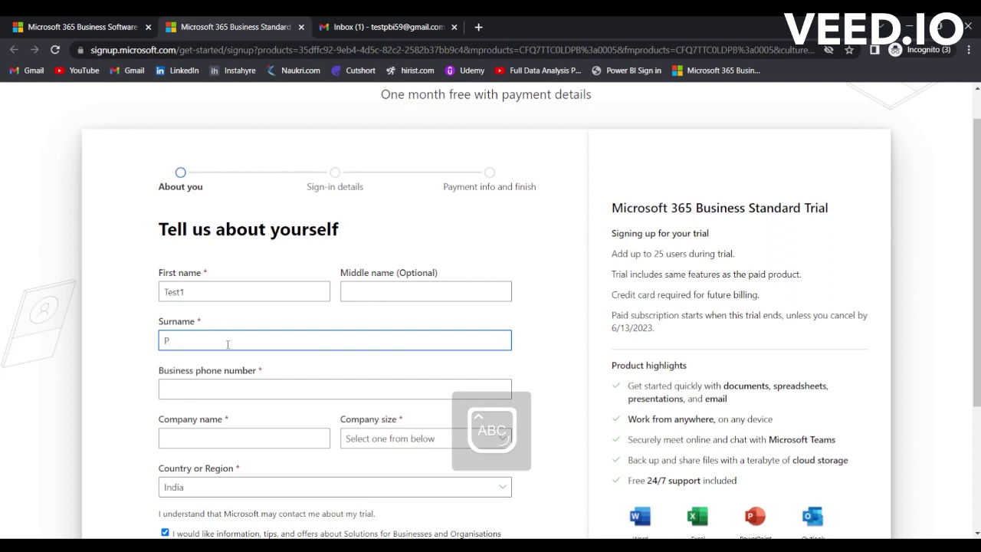
type("BI")
left_click(295, 395)
scroll(294, 395, "down", 1)
scroll(293, 394, "down", 1)
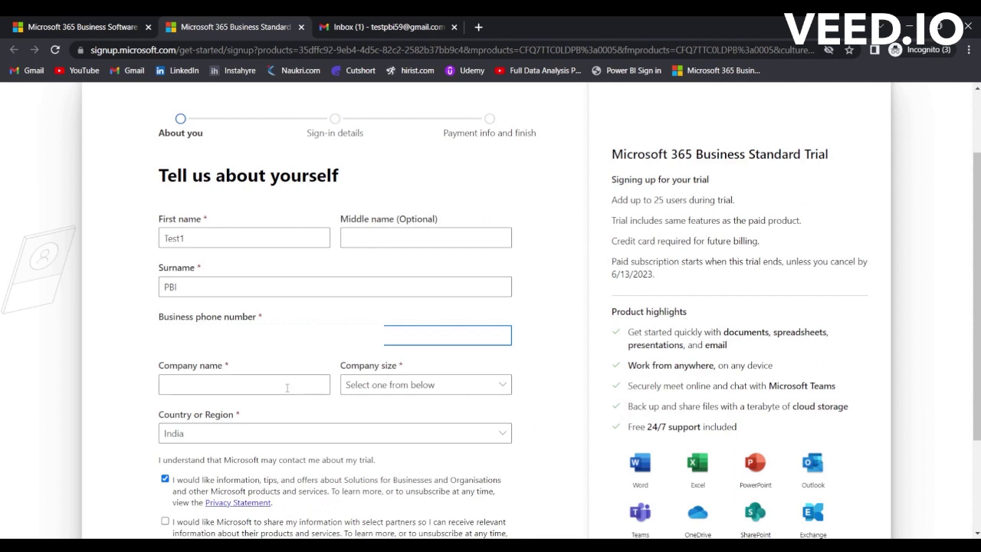
Enter company name Test1PBI, choose company size 2-4 people, and submit the details
left_click(287, 386)
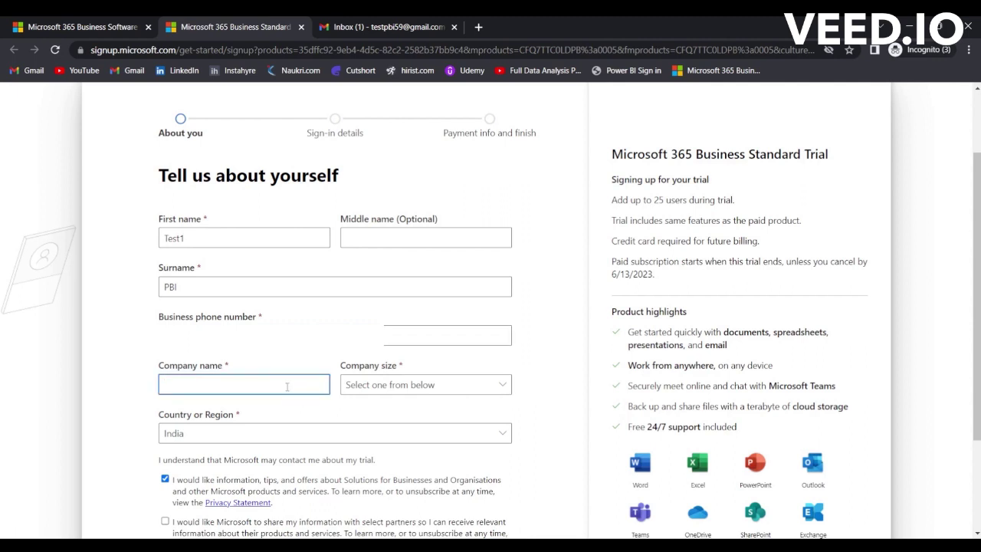
type("Tes")
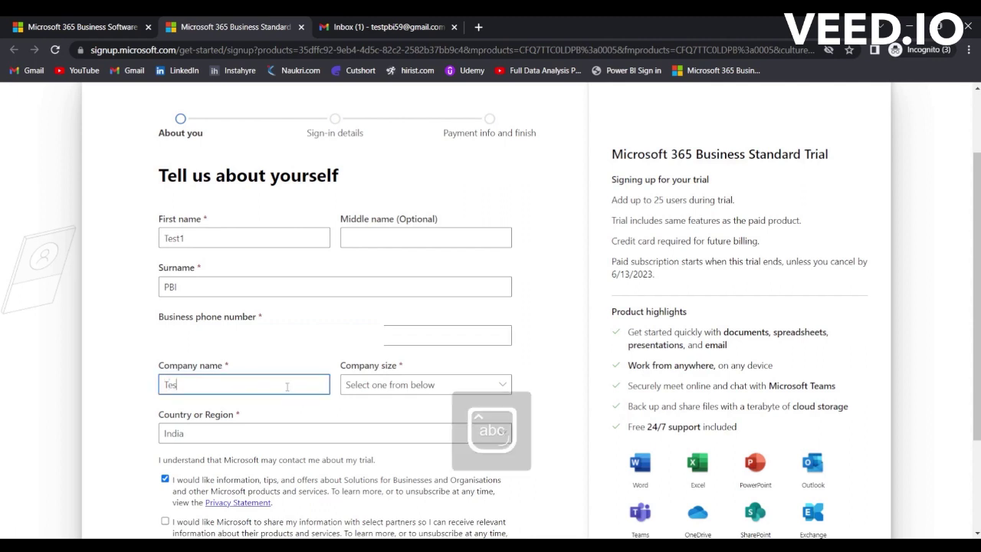
type("t1PBI")
left_click(411, 388)
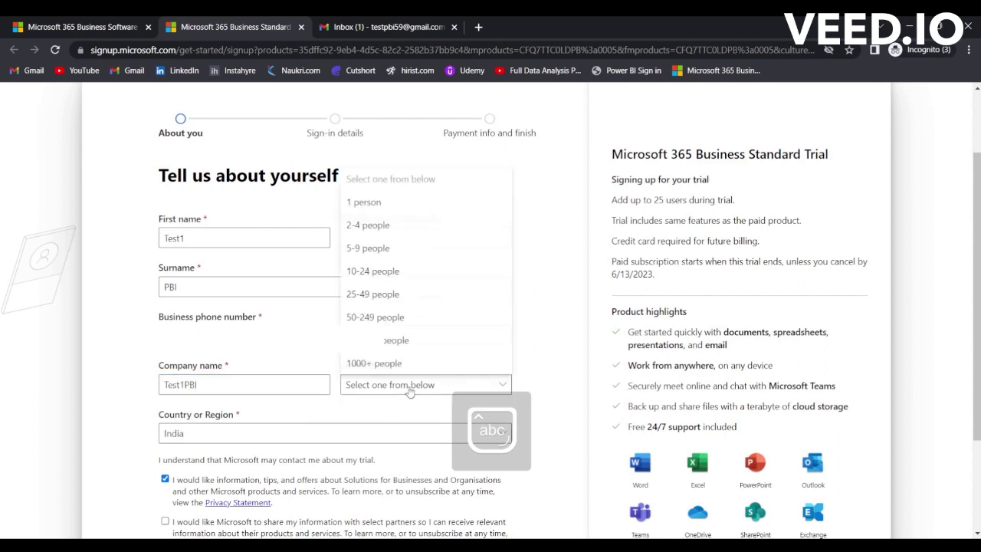
left_click(415, 228)
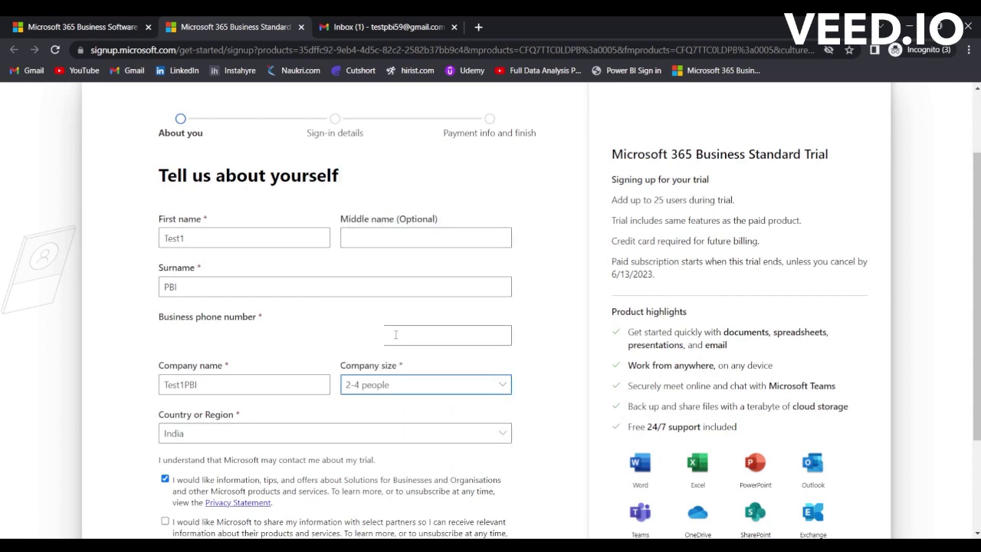
scroll(395, 335, "down", 1)
scroll(395, 334, "down", 2)
left_click(184, 434)
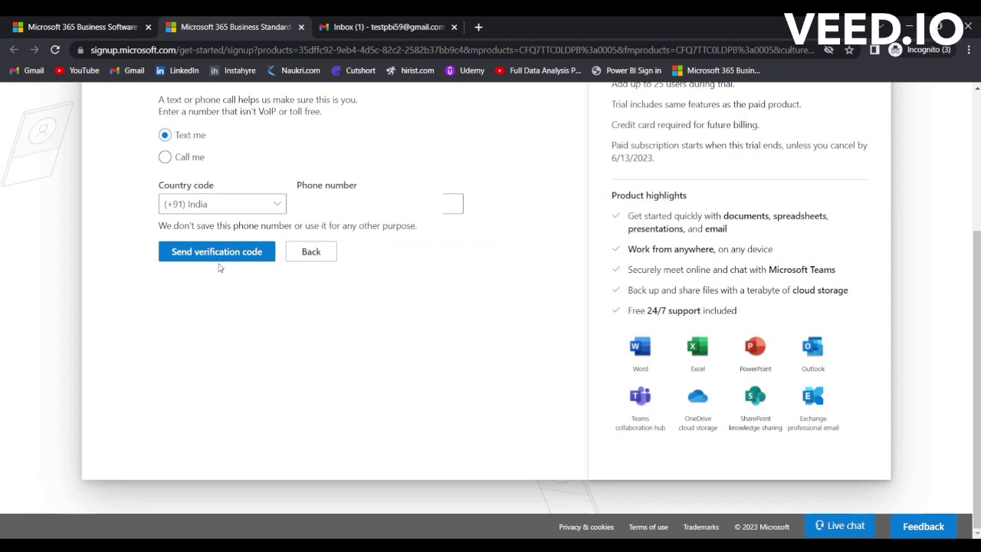
Request a texted verification code and verify the phone with the received code
left_click(217, 256)
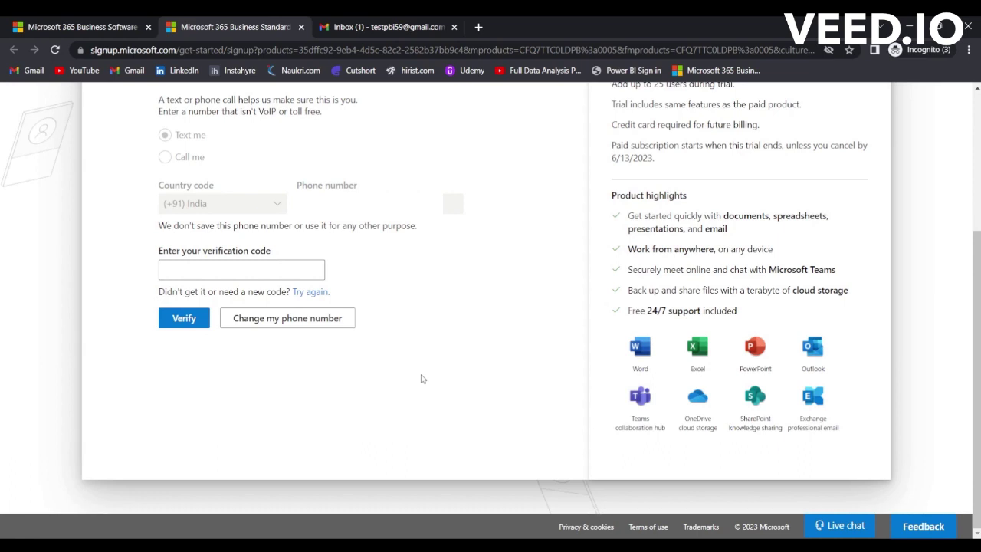
left_click(296, 268)
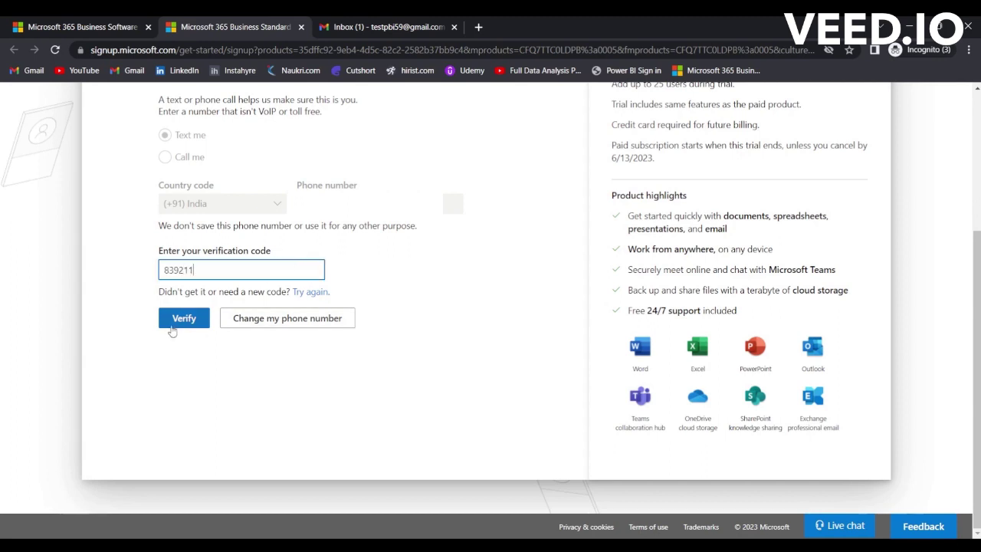
left_click(179, 326)
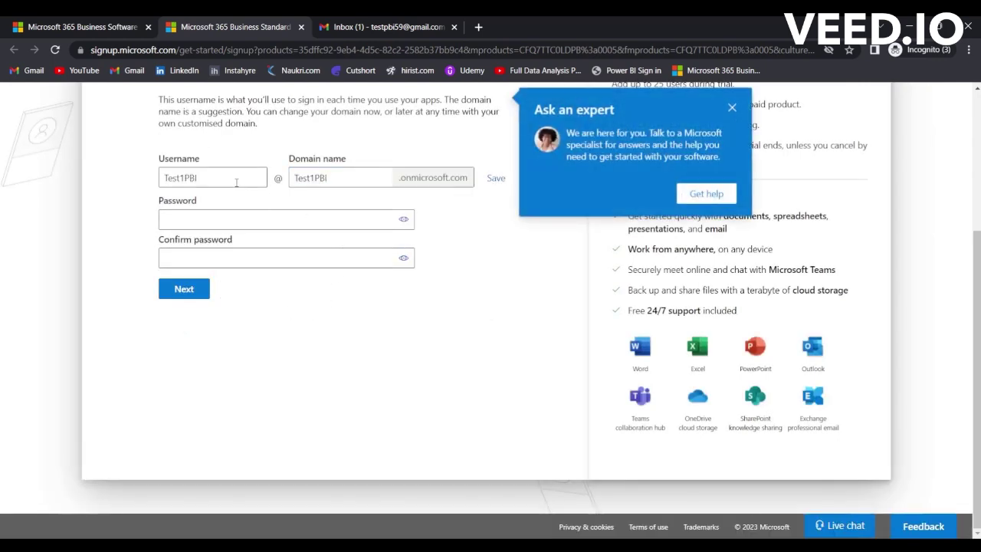
Dismiss the Ask an expert popup and keep the suggested Test1PBI domain name
left_click(732, 107)
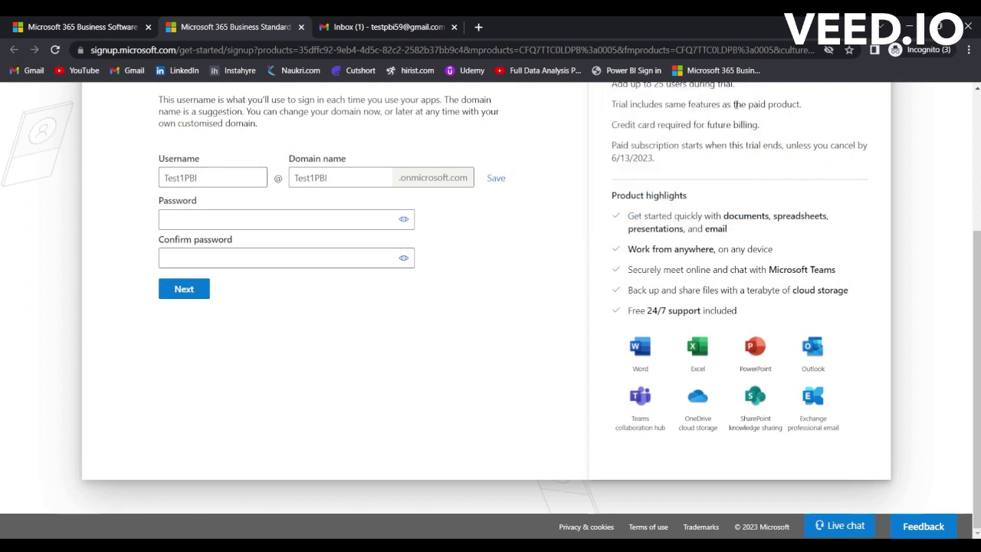
left_click(263, 223)
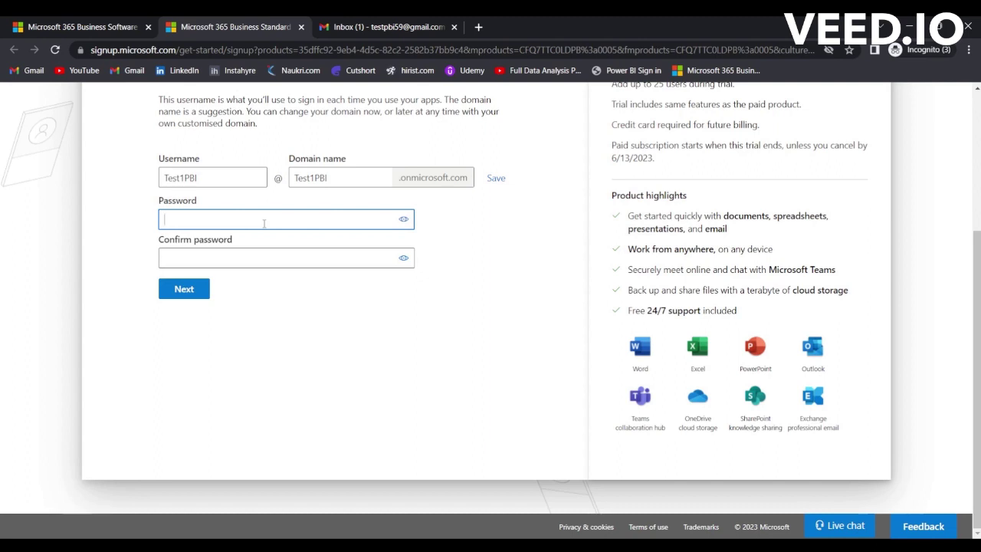
left_click(497, 179)
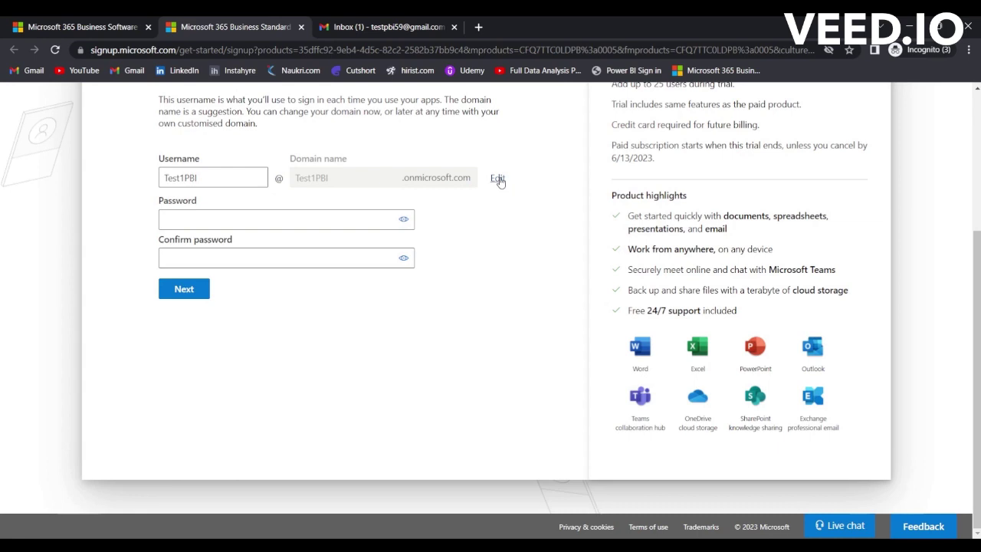
Enter the new account's password and retype it in Confirm password
left_click(275, 221)
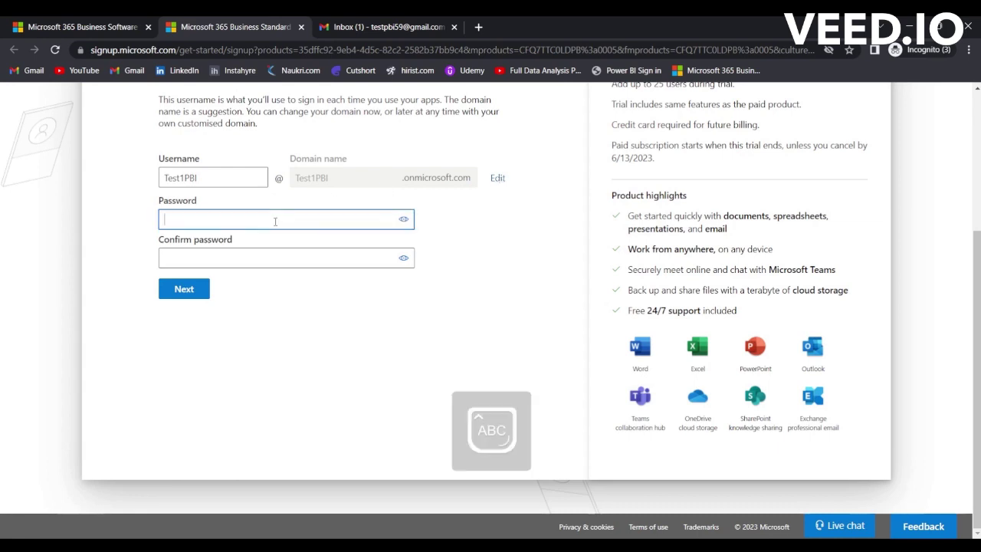
type("•••••••")
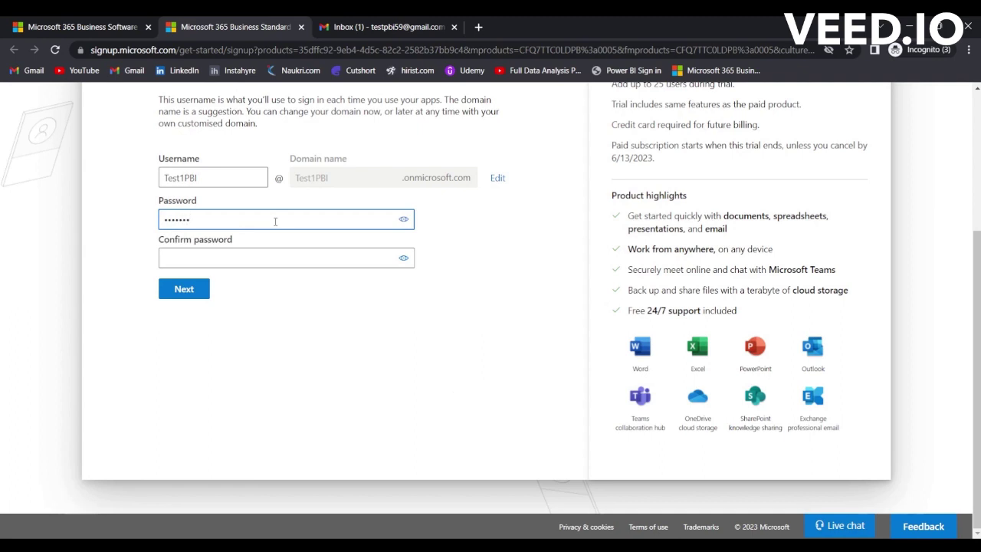
type("••••")
left_click(263, 265)
key("Caps_Lock")
type("•••••")
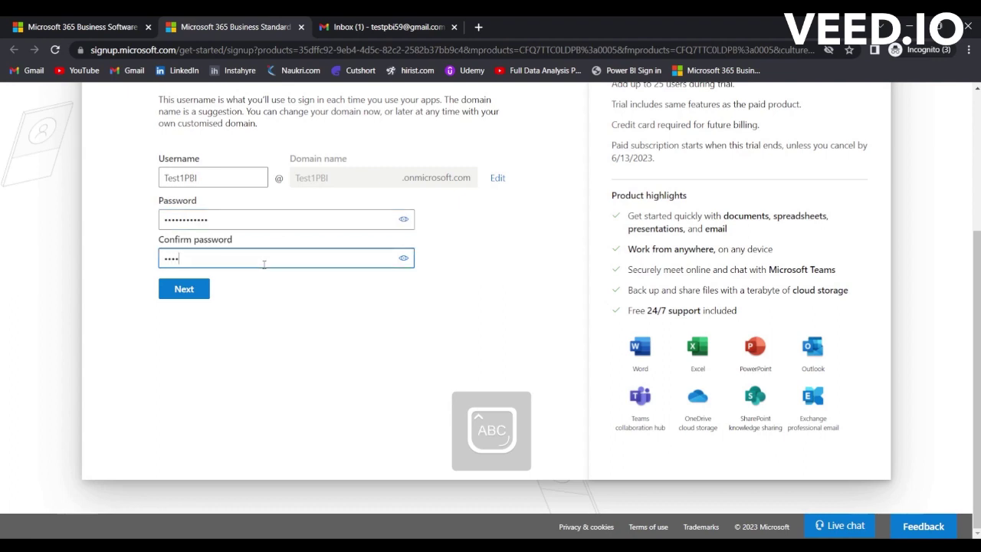
type("••••")
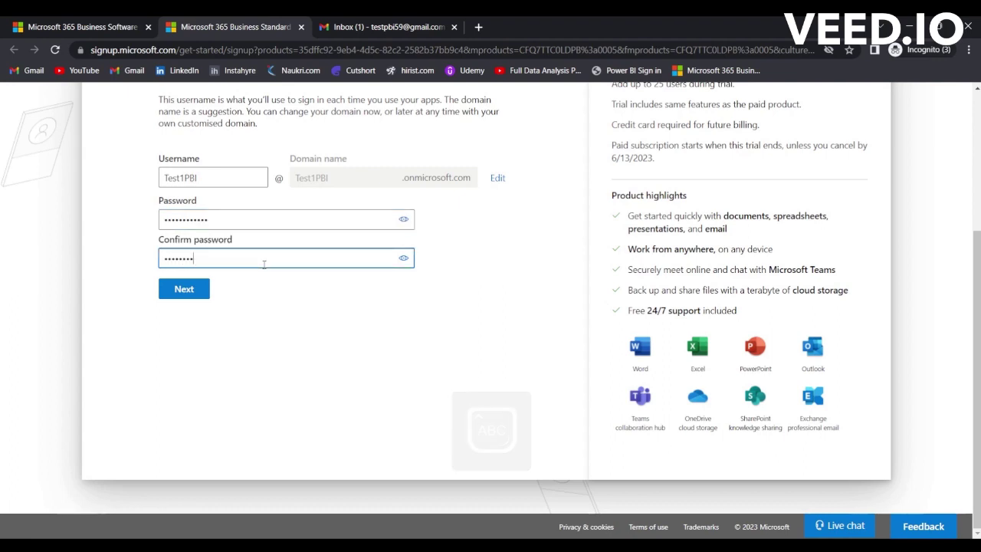
type("•••")
key("Caps_Lock")
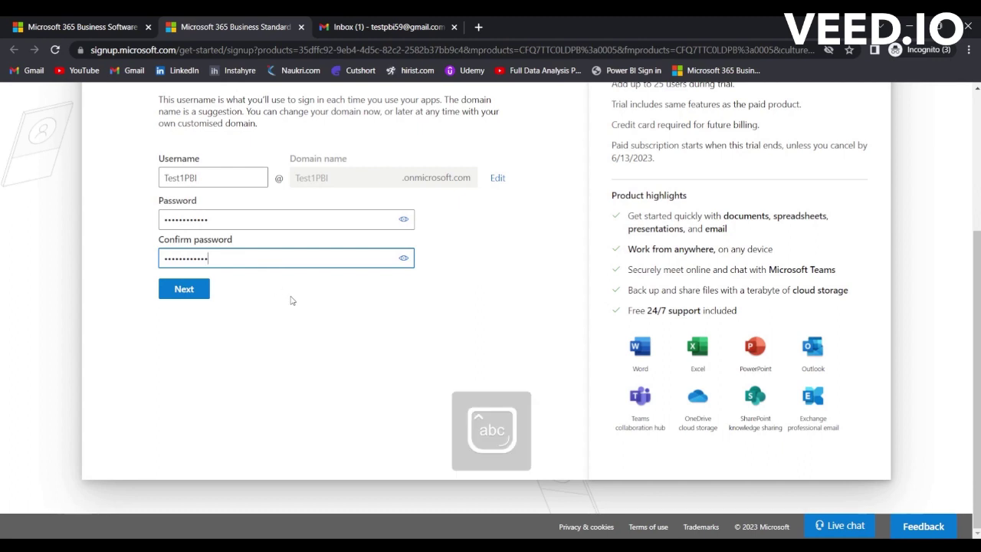
scroll(291, 301, "up", 2)
scroll(291, 300, "up", 1)
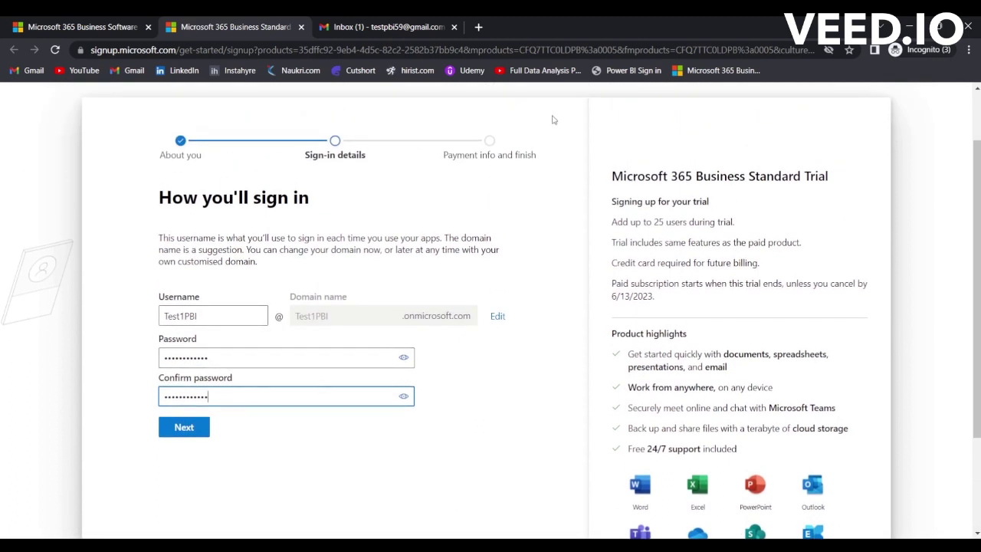
Load Power BI sign-in in a new tab and enter the new onmicrosoft.com account email
left_click(478, 28)
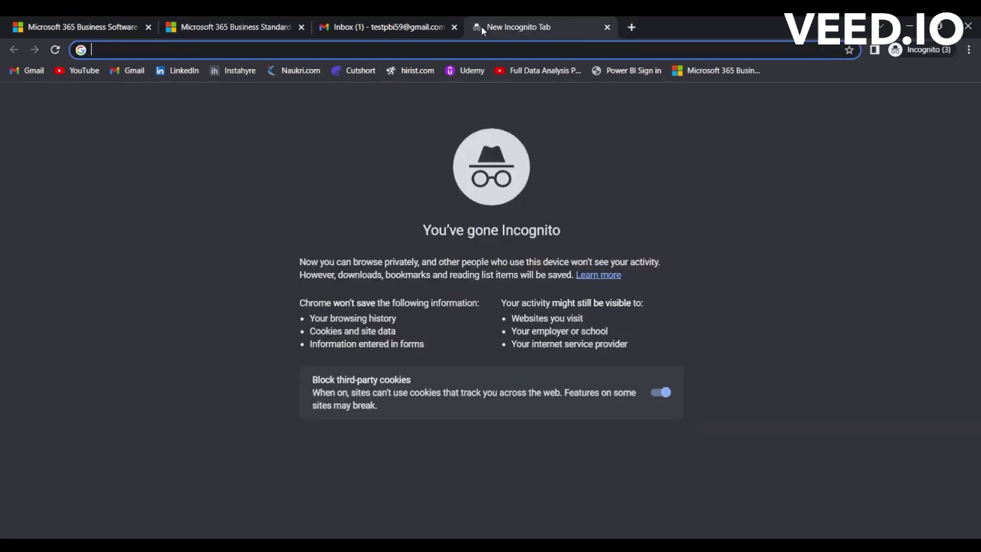
left_click(630, 73)
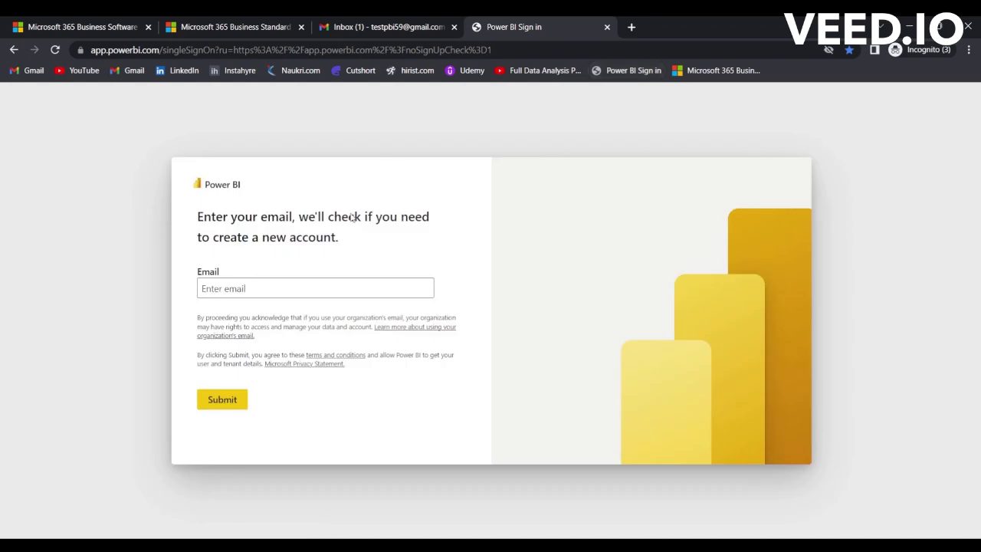
left_click(242, 20)
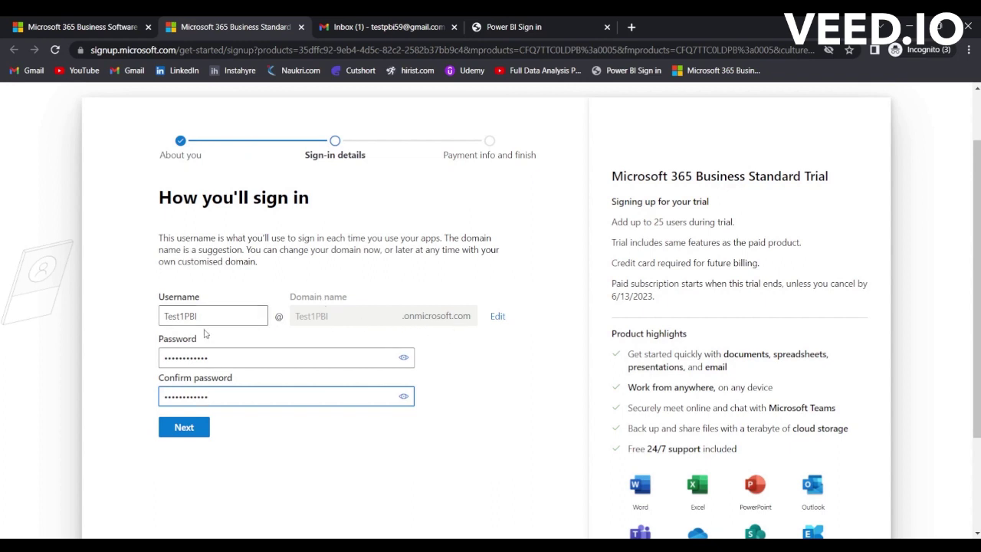
left_click(482, 23)
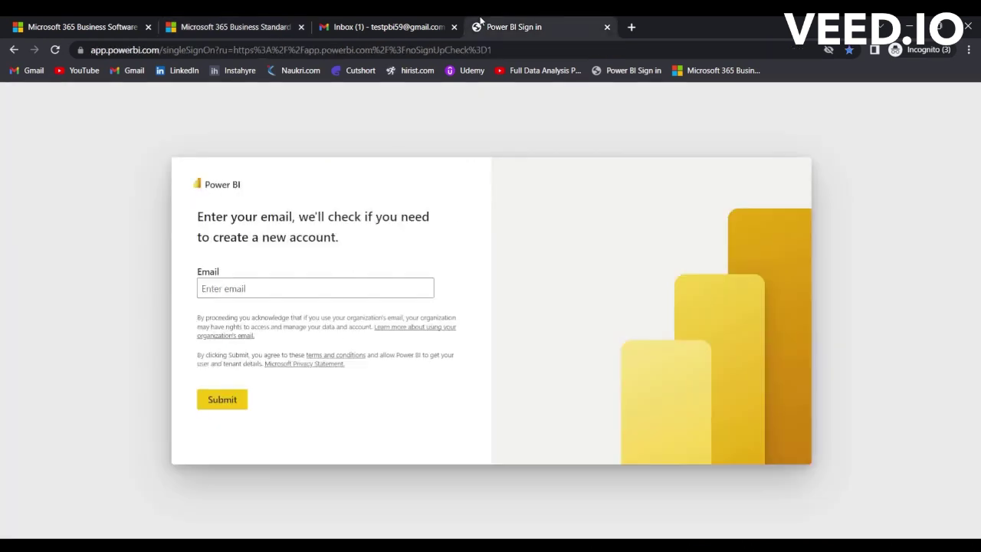
left_click(286, 284)
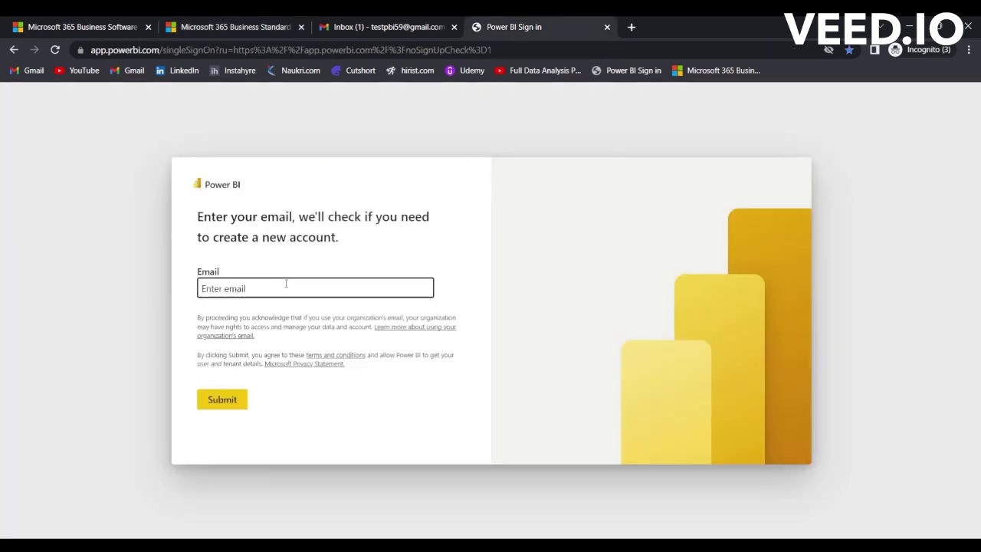
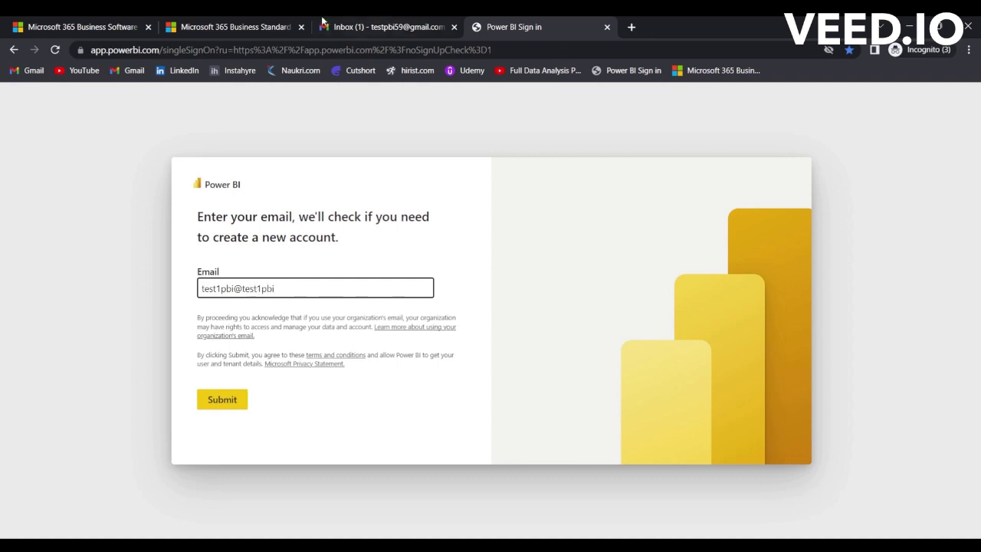
left_click(240, 23)
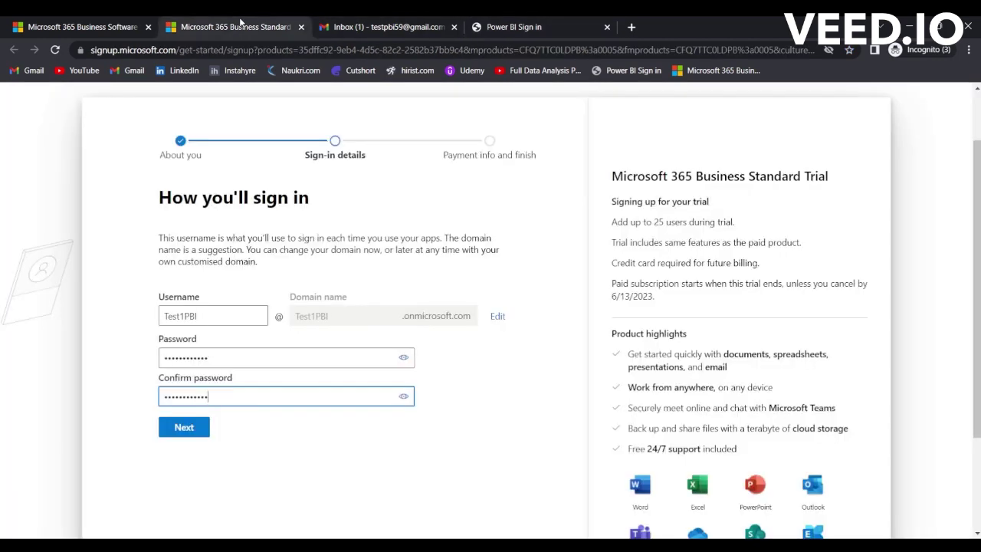
left_click(559, 23)
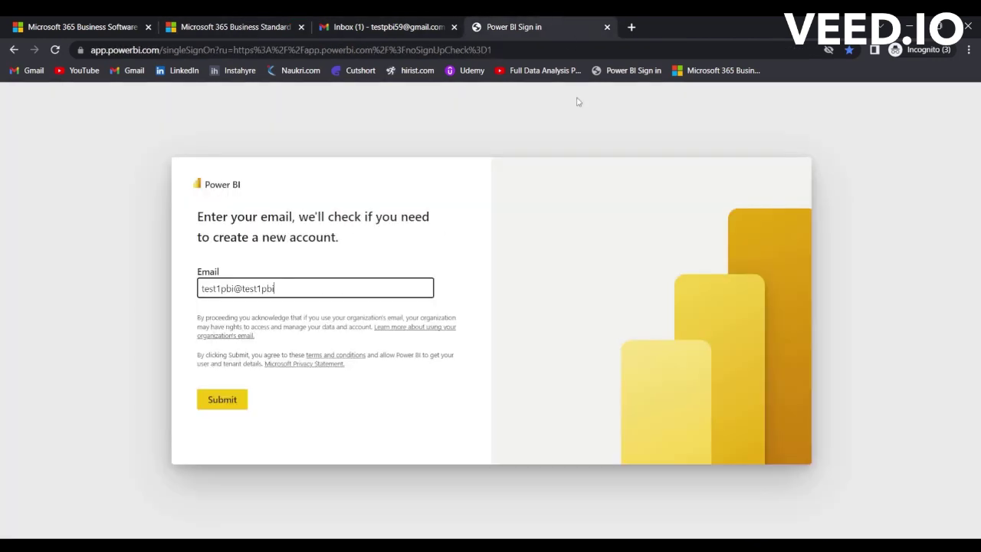
type(".onmicrosoft.com")
left_click(251, 25)
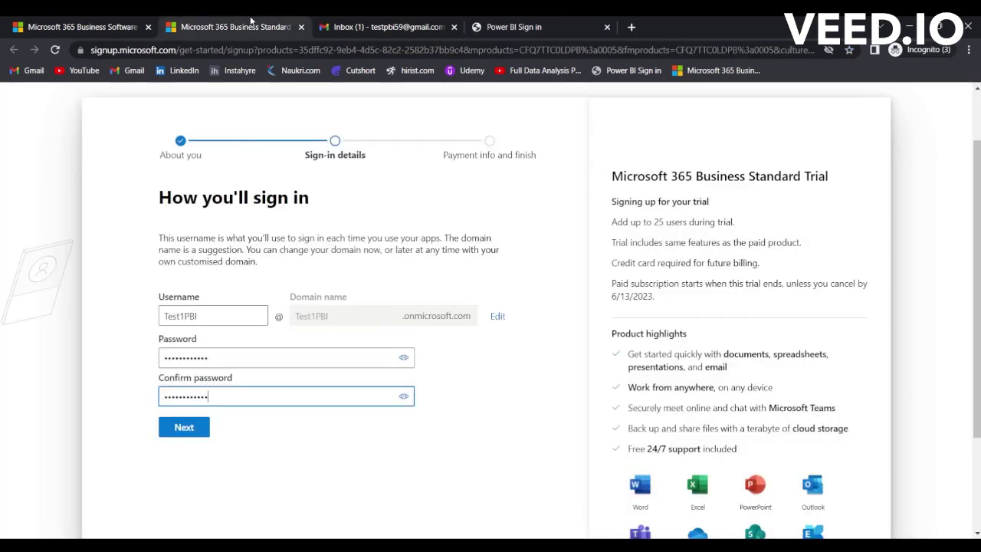
Submit the How you'll sign in details to create the account and reach Quantity and payment
left_click(184, 427)
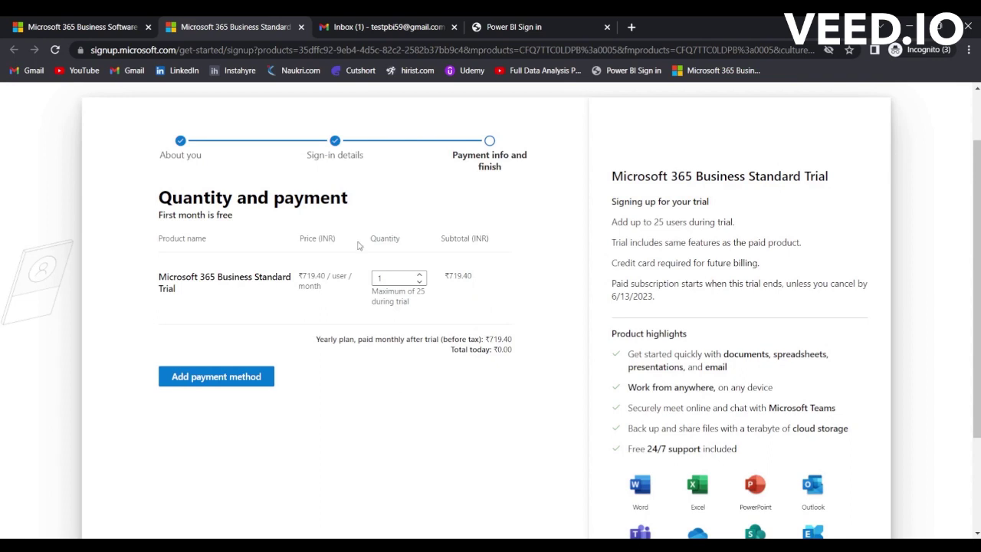
Submit the new account's email to Power BI and type its password in the sign-in popup
left_click(551, 29)
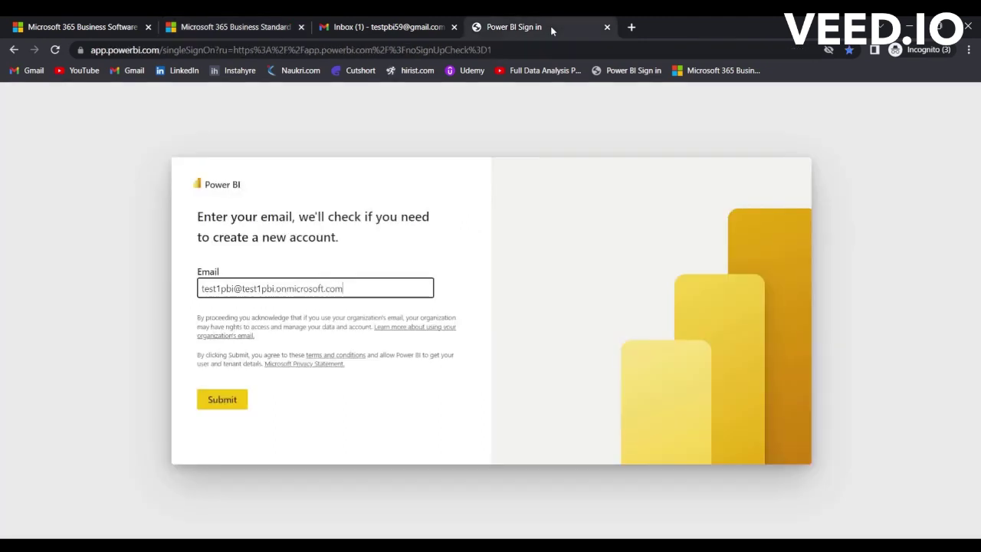
left_click(231, 401)
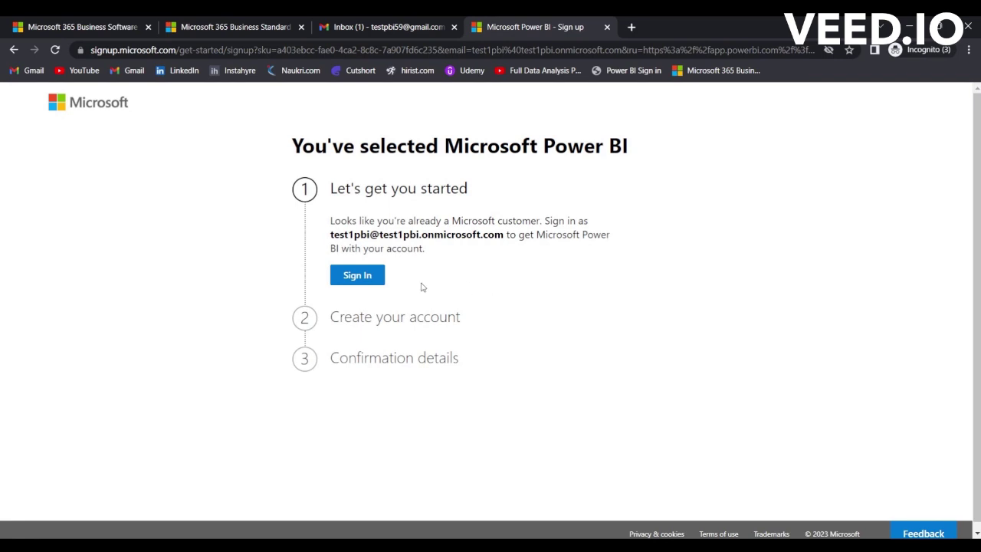
left_click(371, 283)
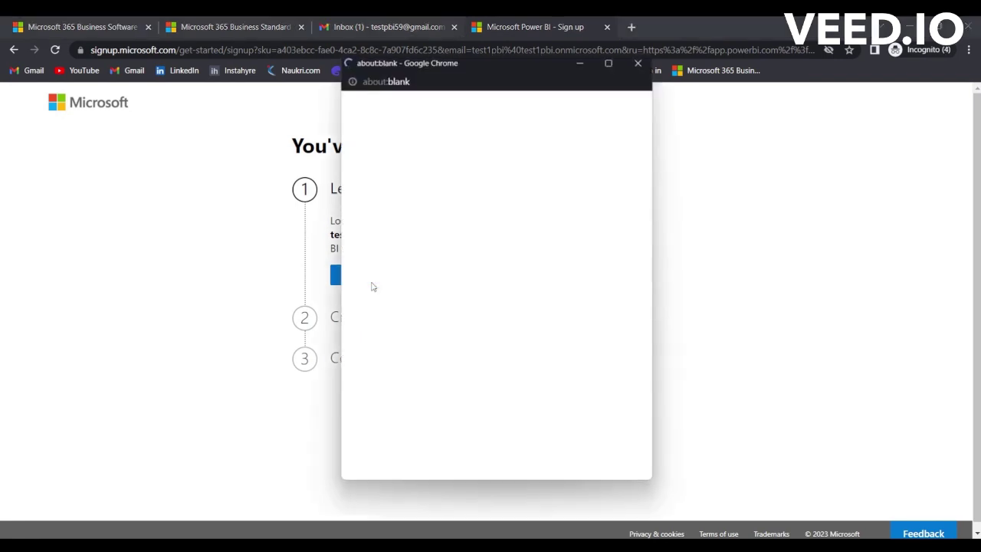
left_click(447, 197)
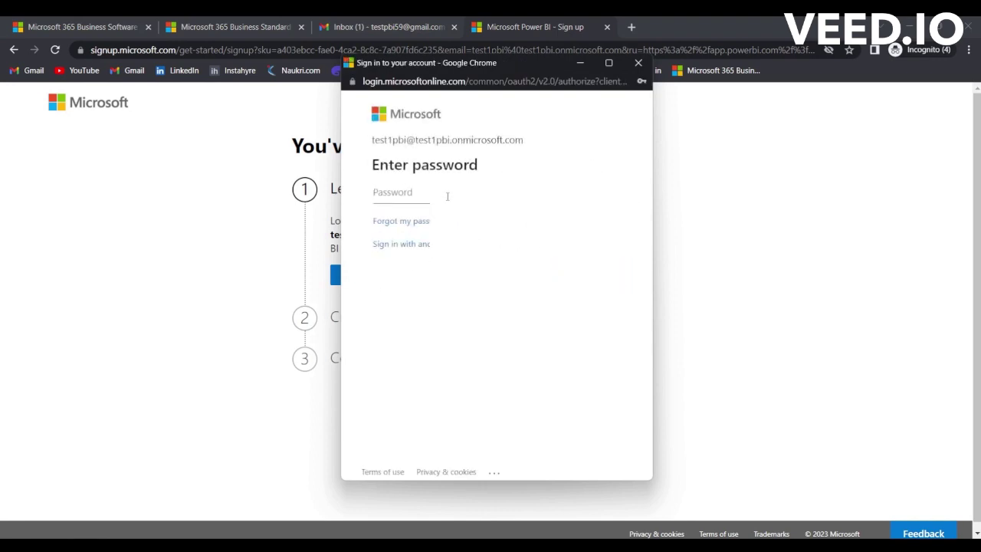
type("•••••")
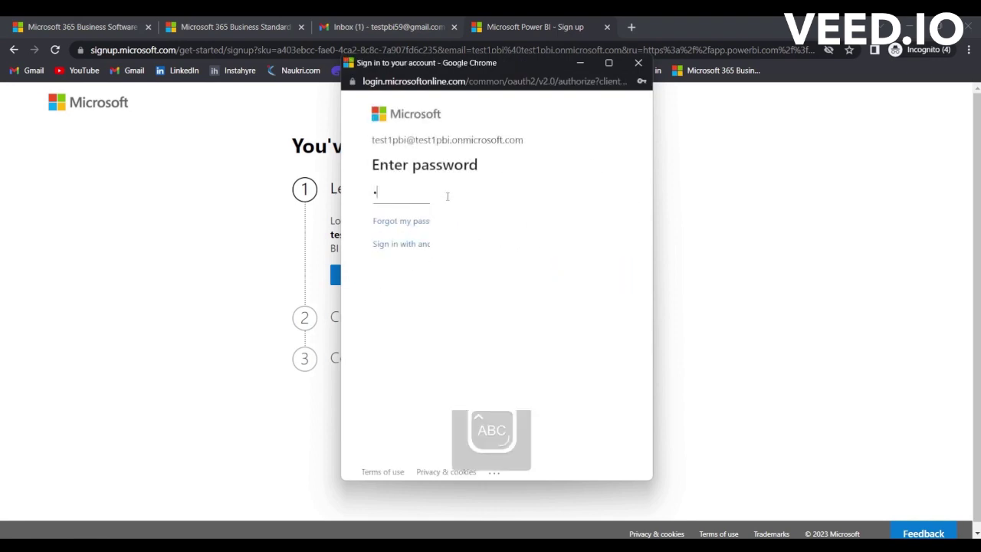
type("•••••")
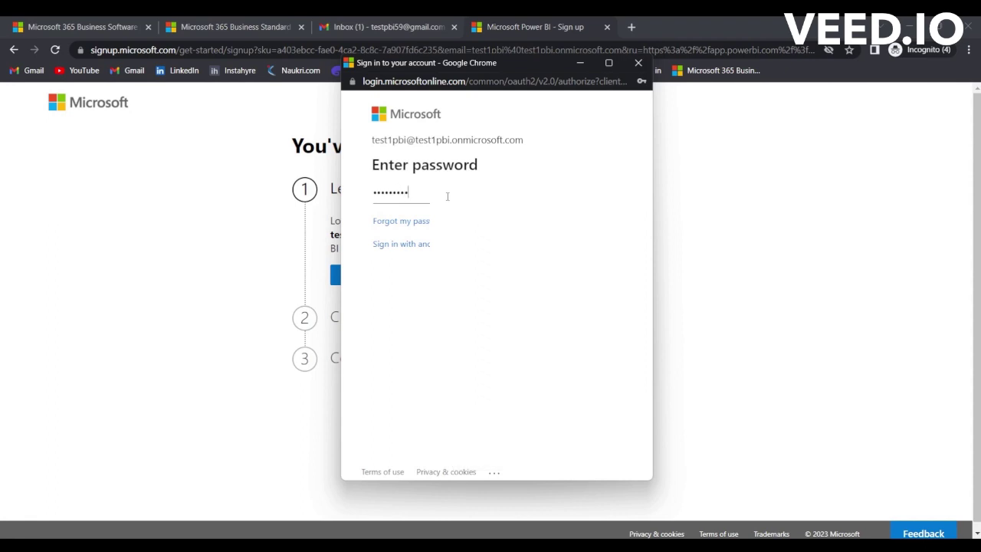
type("••")
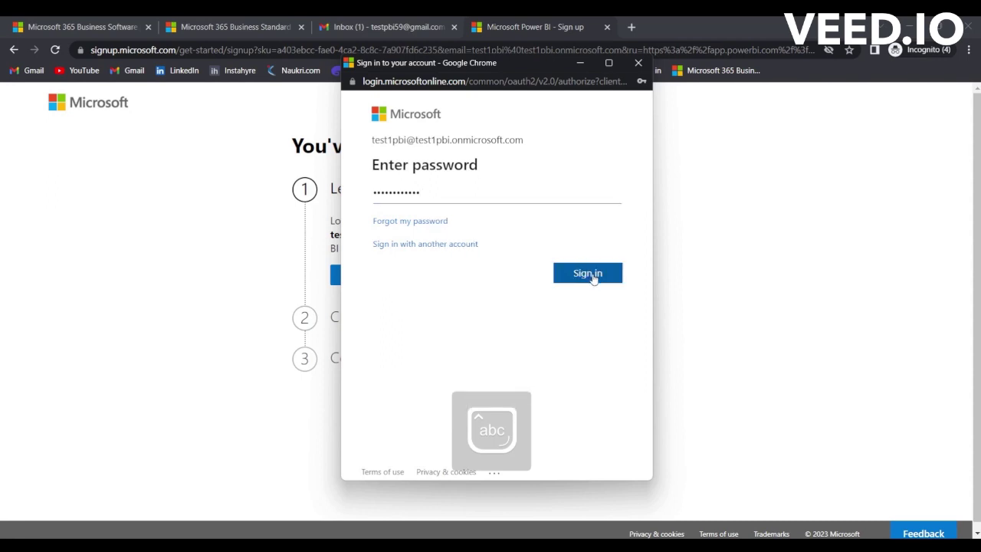
Sign in, set Country or Region to India, and submit the Power BI account details
left_click(594, 278)
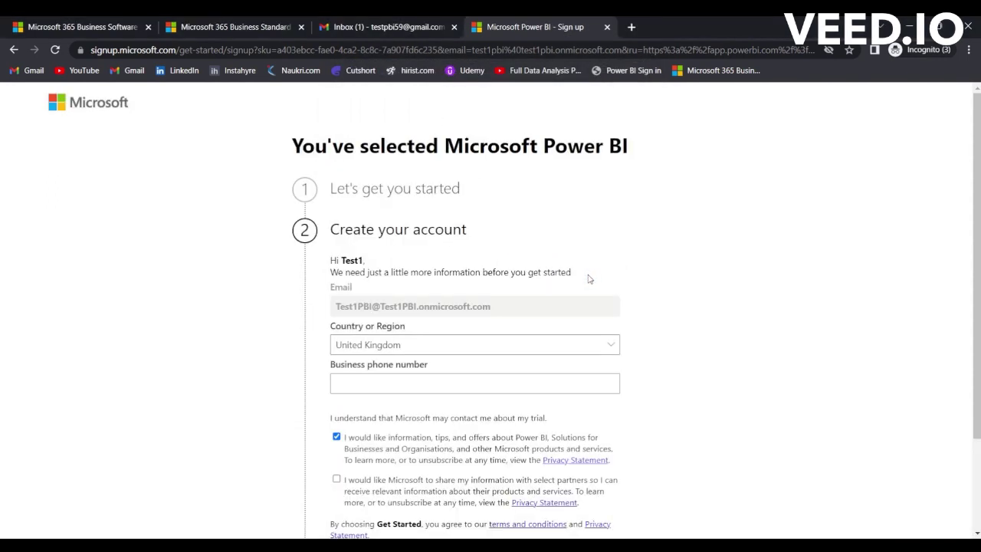
scroll(693, 347, "down", 1)
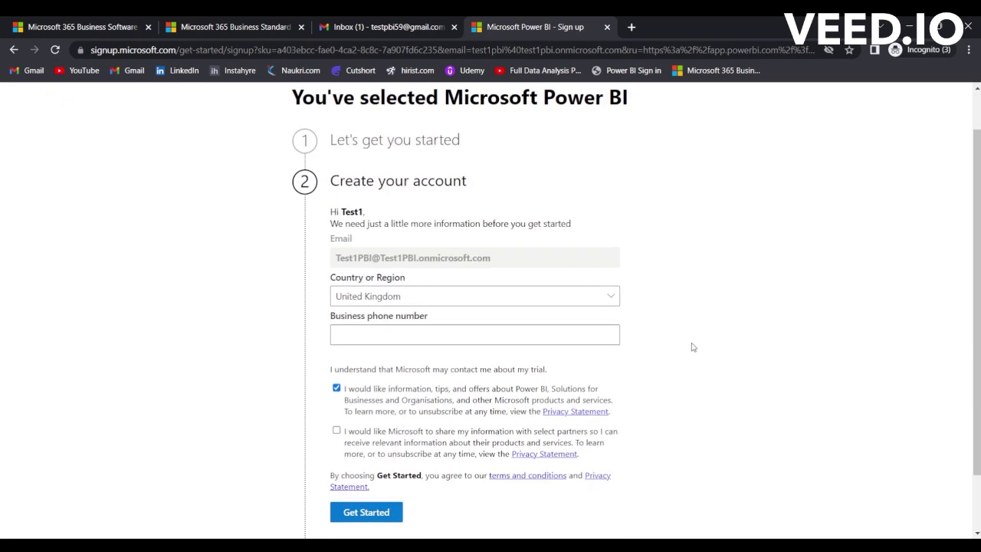
left_click(570, 300)
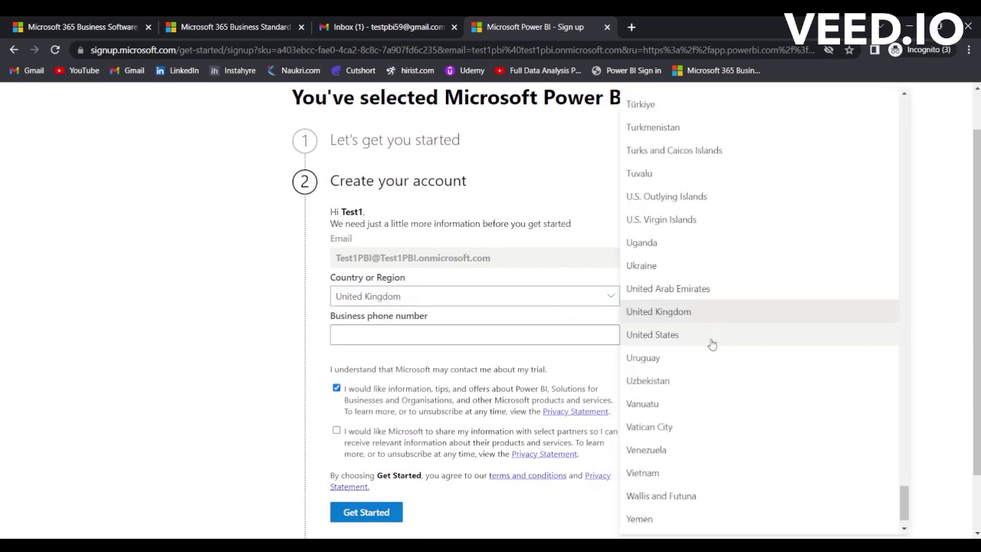
scroll(704, 342, "down", 1)
scroll(704, 342, "up", 18)
scroll(704, 342, "up", 15)
scroll(705, 342, "up", 15)
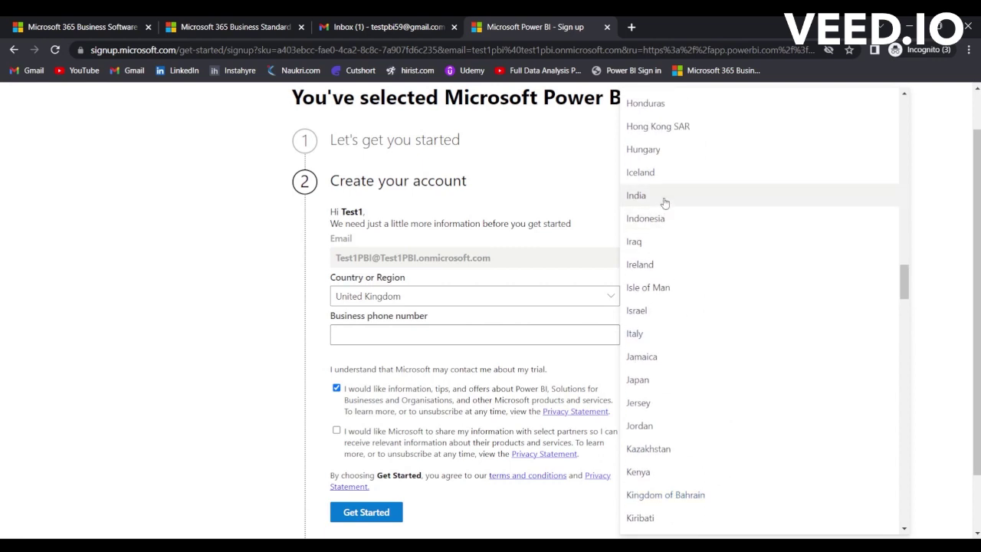
left_click(664, 199)
left_click(468, 335)
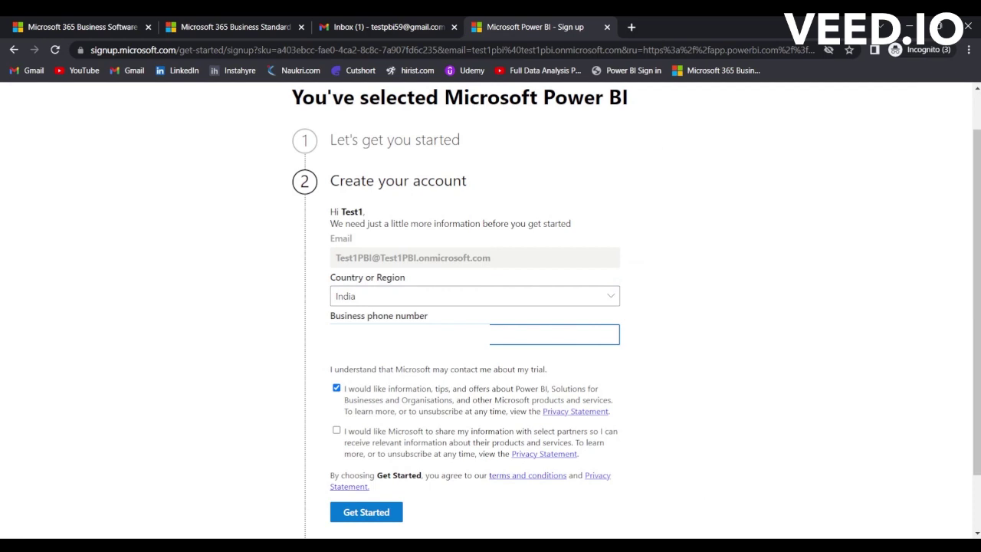
scroll(725, 427, "down", 2)
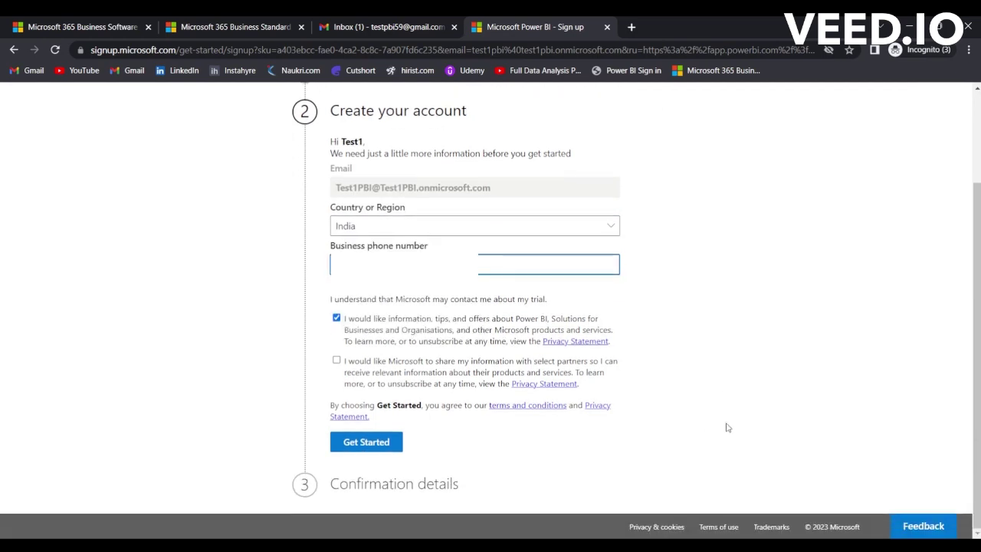
left_click(378, 448)
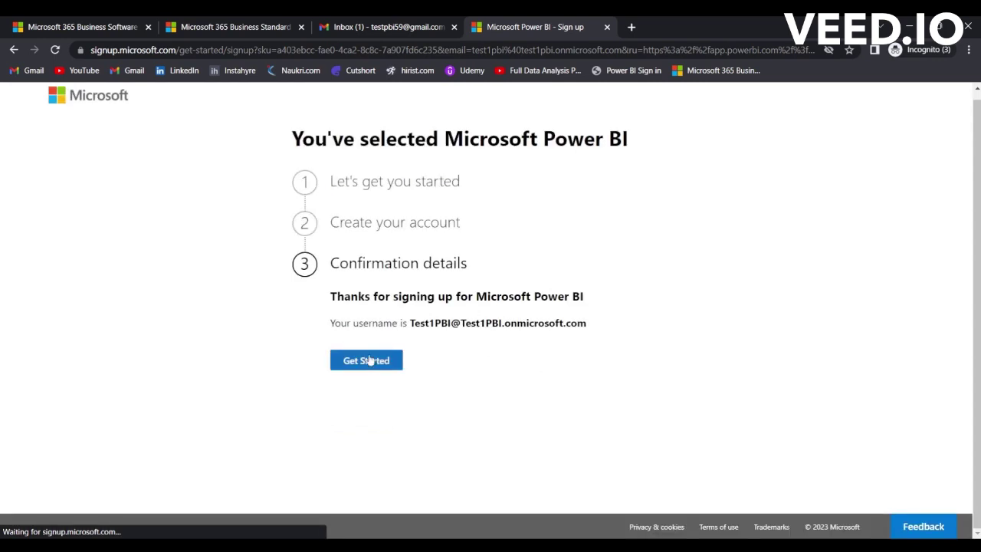
Continue from the confirmation into Power BI and reload the AppMetadataInaccessible error page
left_click(368, 358)
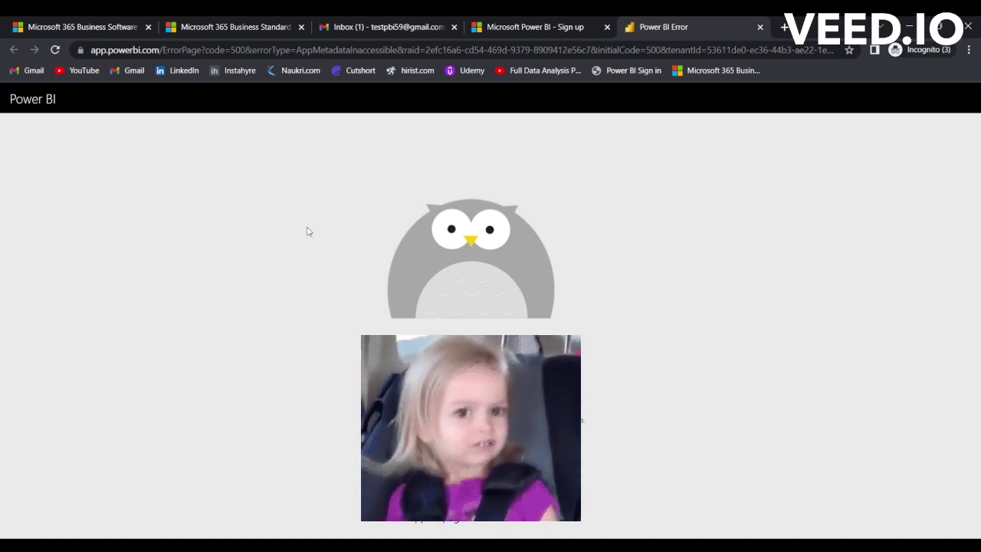
left_click(55, 49)
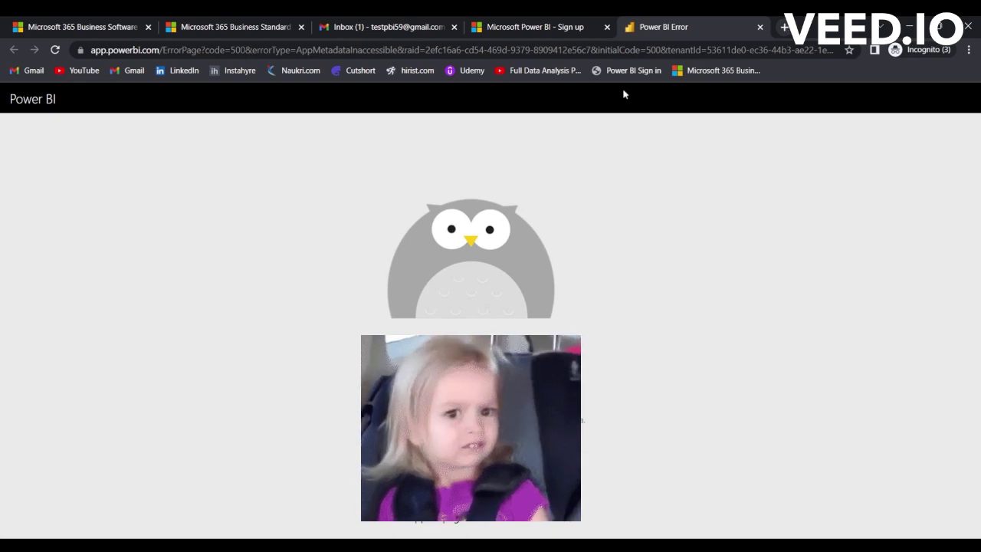
Sign in to Power BI from the bookmark in a new tab using the new work account's email
left_click(785, 29)
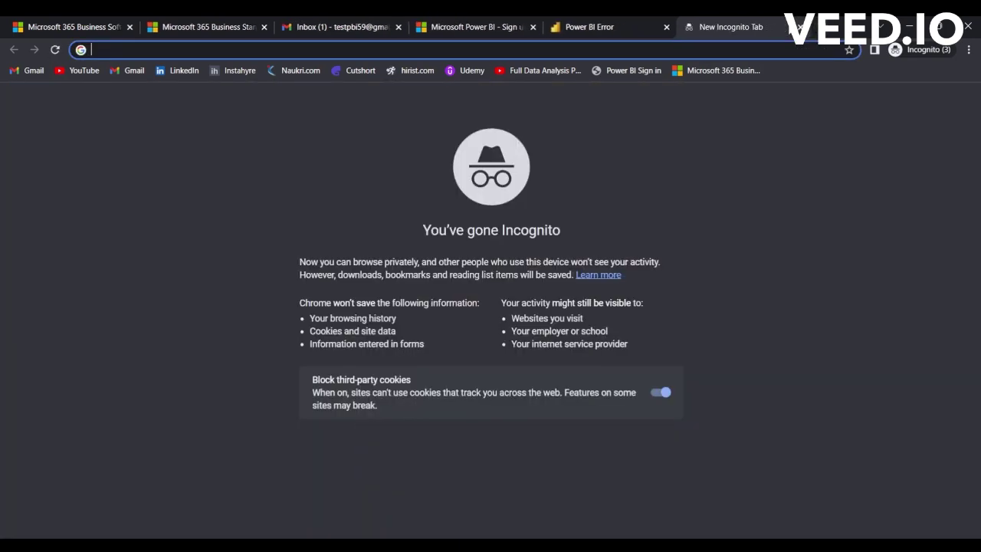
left_click(633, 70)
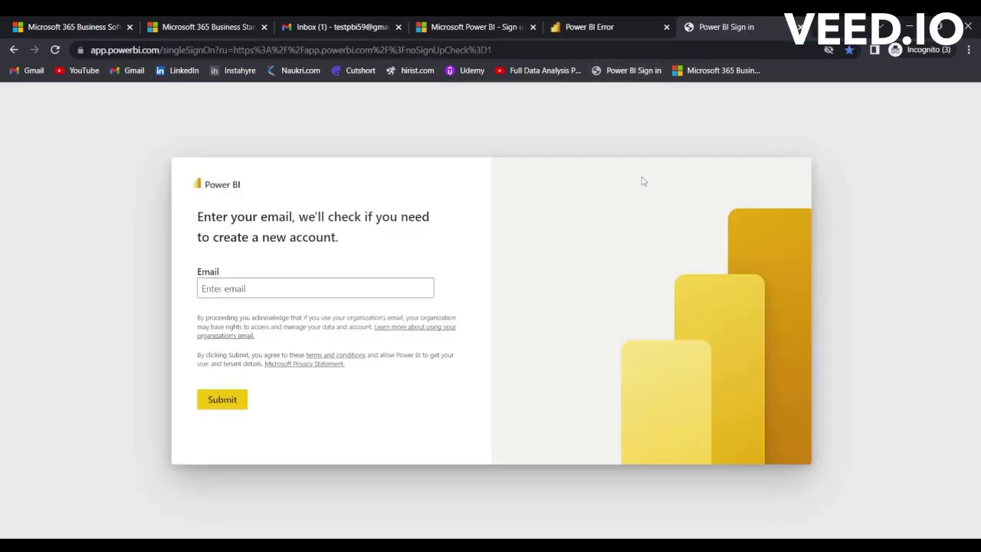
left_click(307, 291)
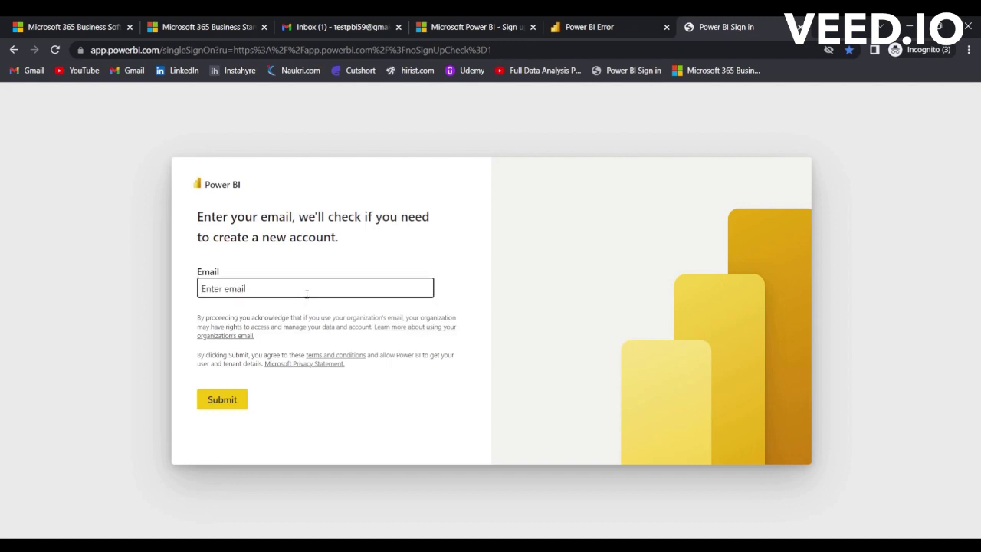
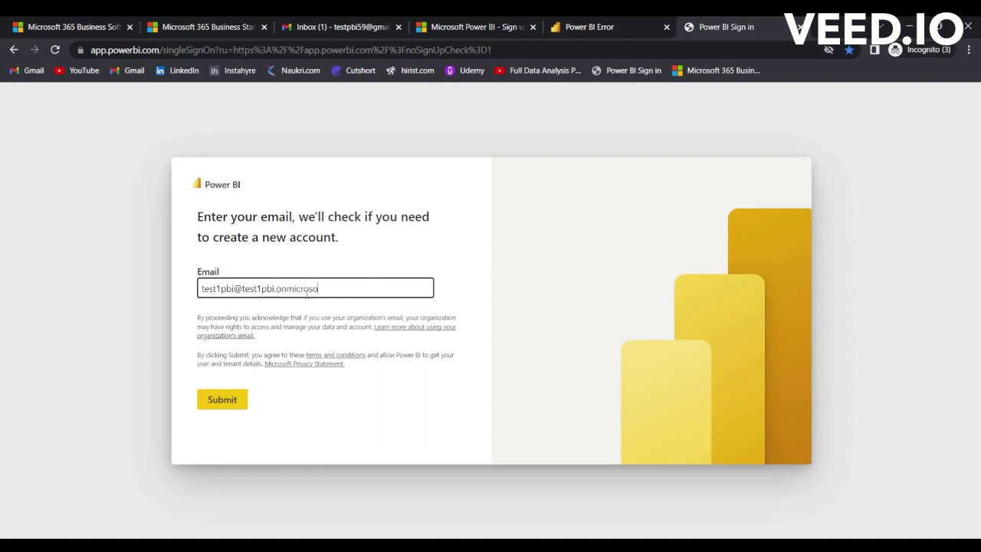
left_click(244, 399)
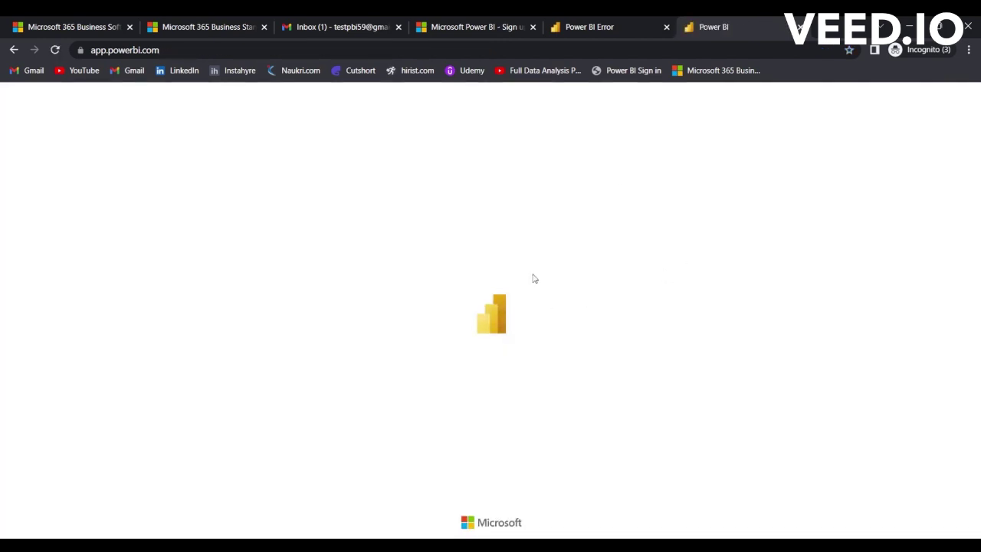
Close the Power BI Error tab and dismiss the 'A fresh, sleek look' tip and feedback popup
left_click(667, 26)
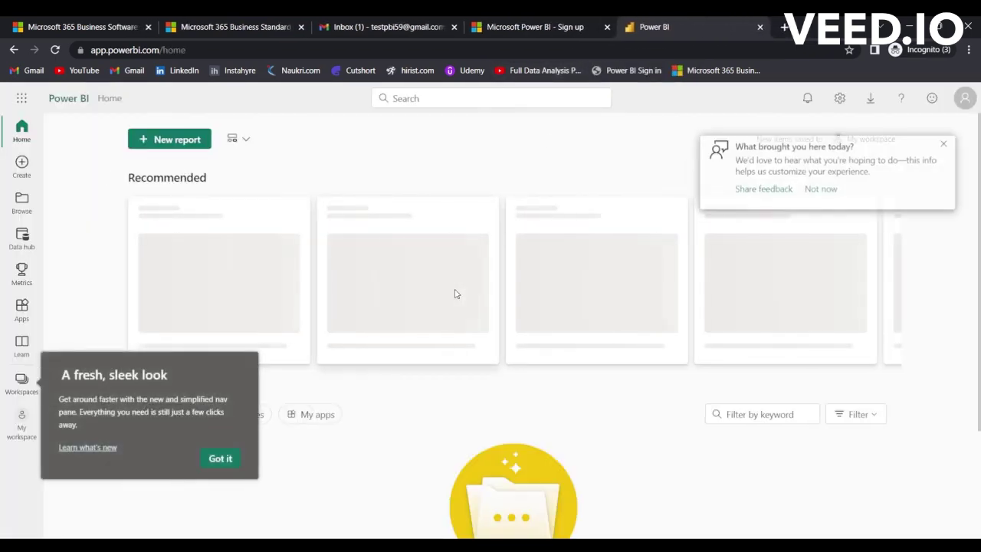
left_click(220, 458)
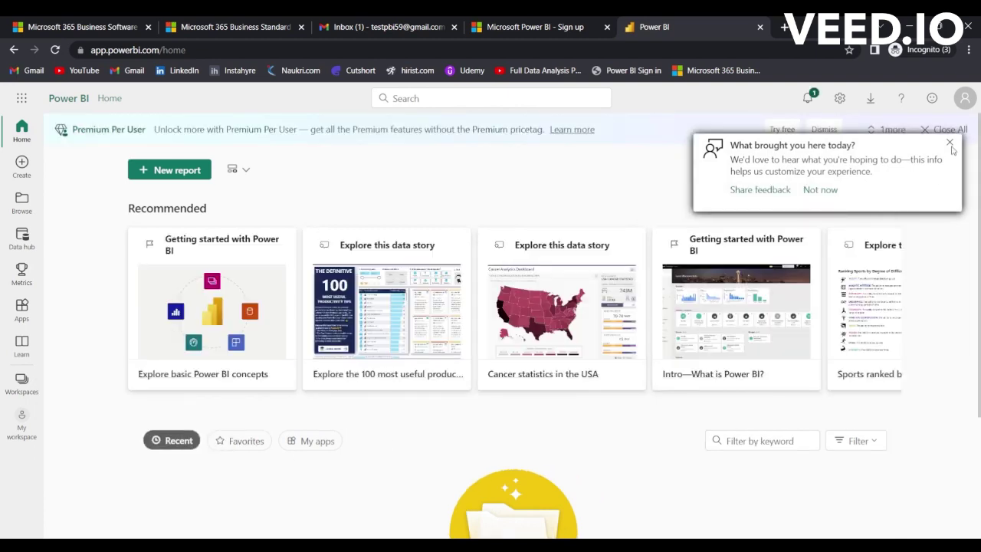
left_click(950, 144)
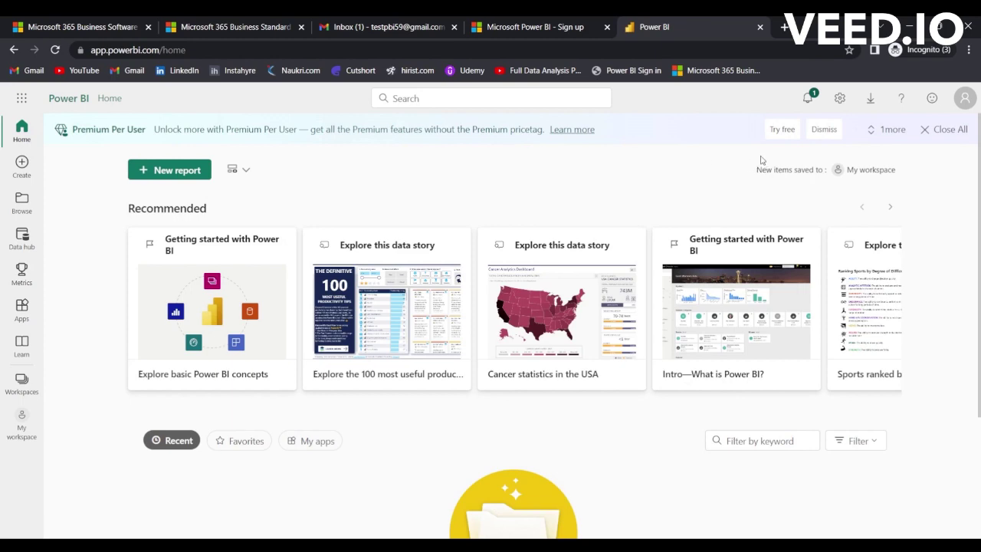
Activate the 60-day free Power BI Pro trial from the Premium banner's Try free offer
left_click(782, 129)
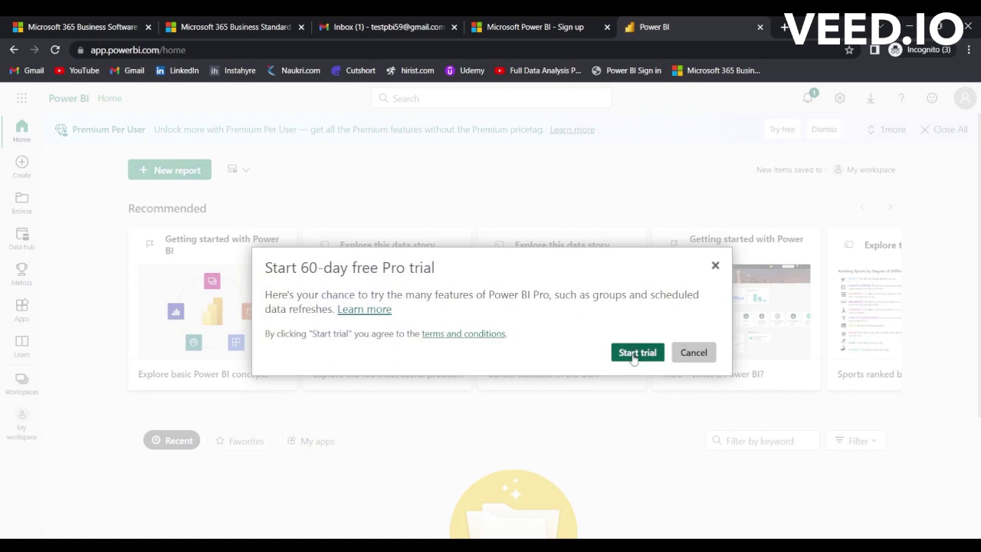
left_click(634, 354)
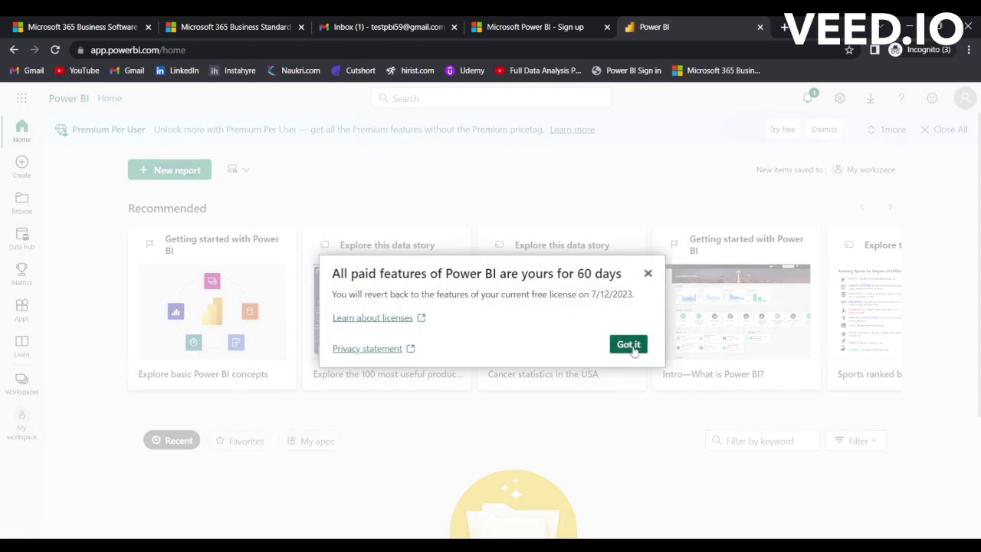
left_click(630, 346)
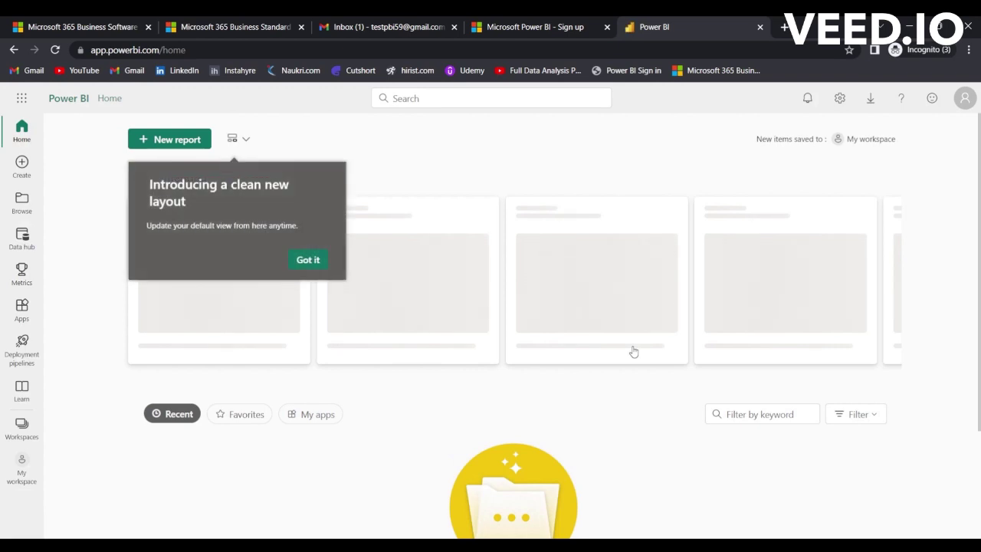
Dismiss the 'Introducing a clean new layout' tip to reveal the 59-days-left trial countdown
left_click(307, 260)
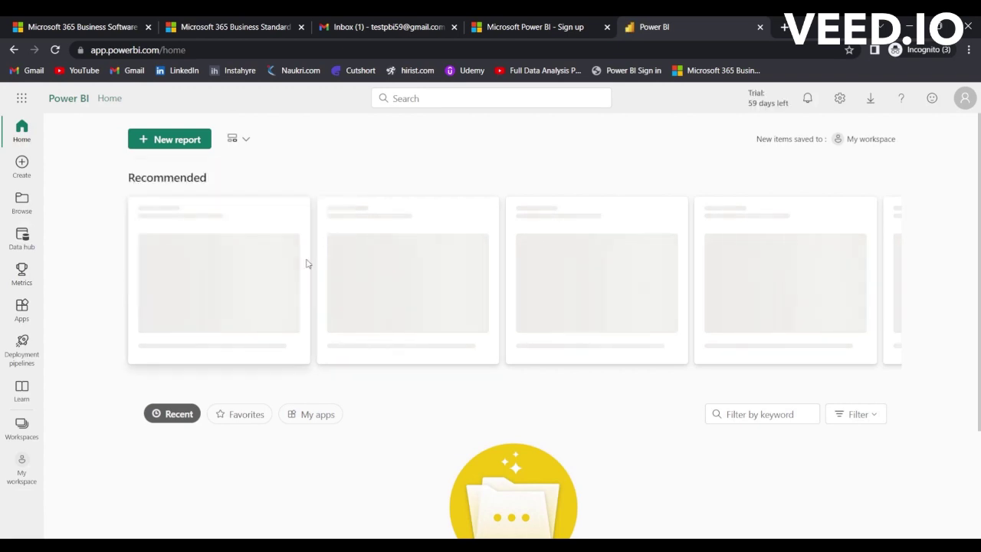